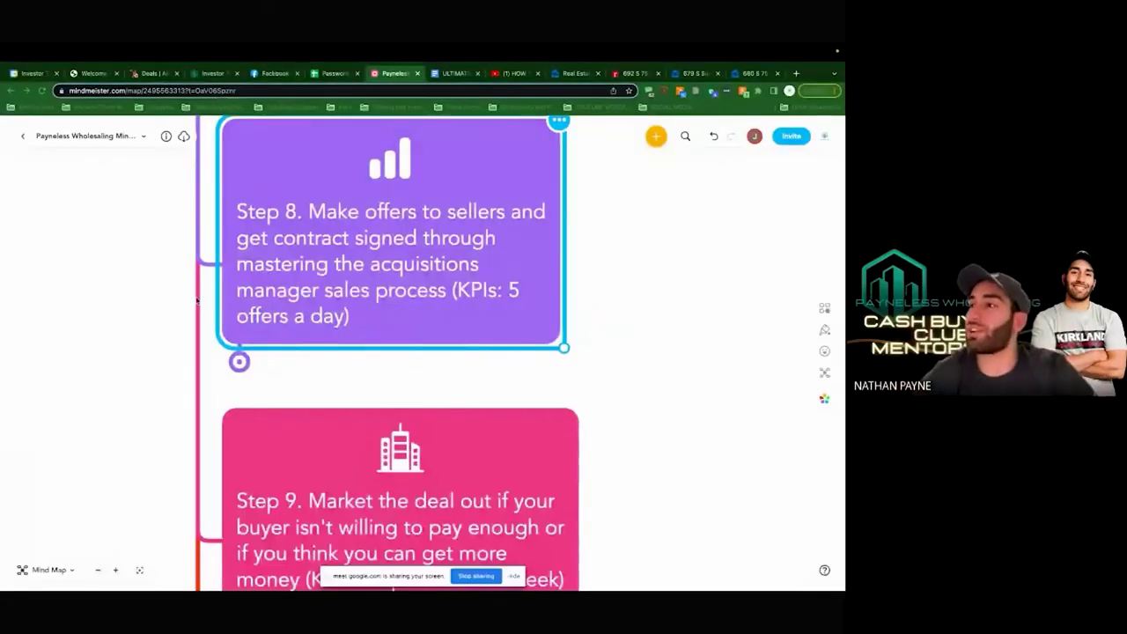
# Step: Expand Step 8, then On Market Sales Process and Making offers, to reveal the offer resources
pyautogui.scroll(1, 254, 291)
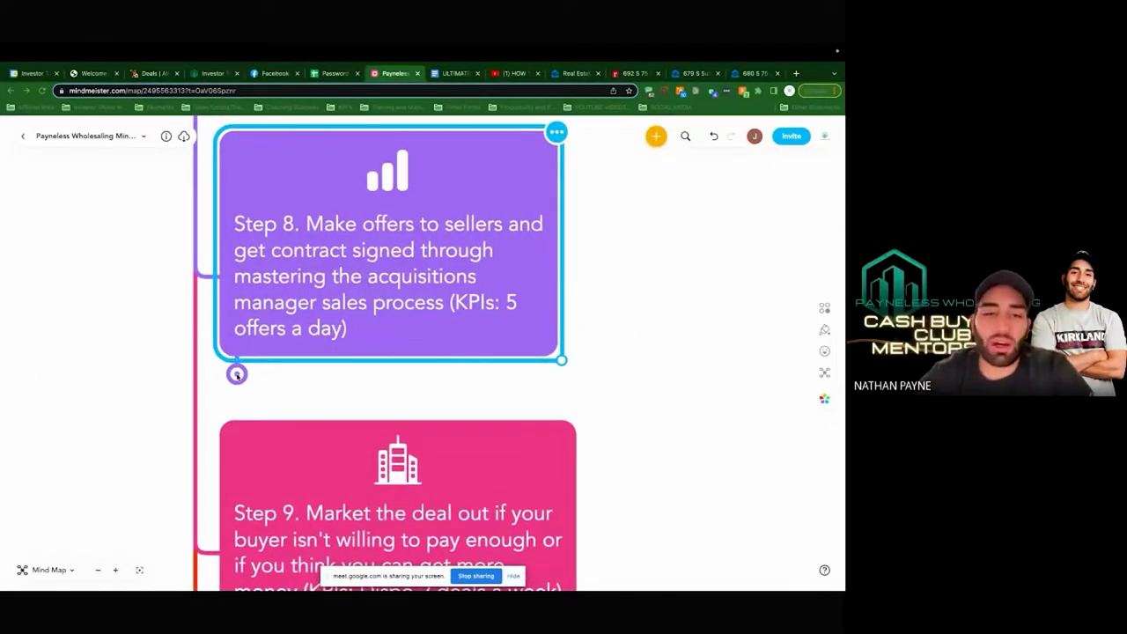
pyautogui.click(236, 375)
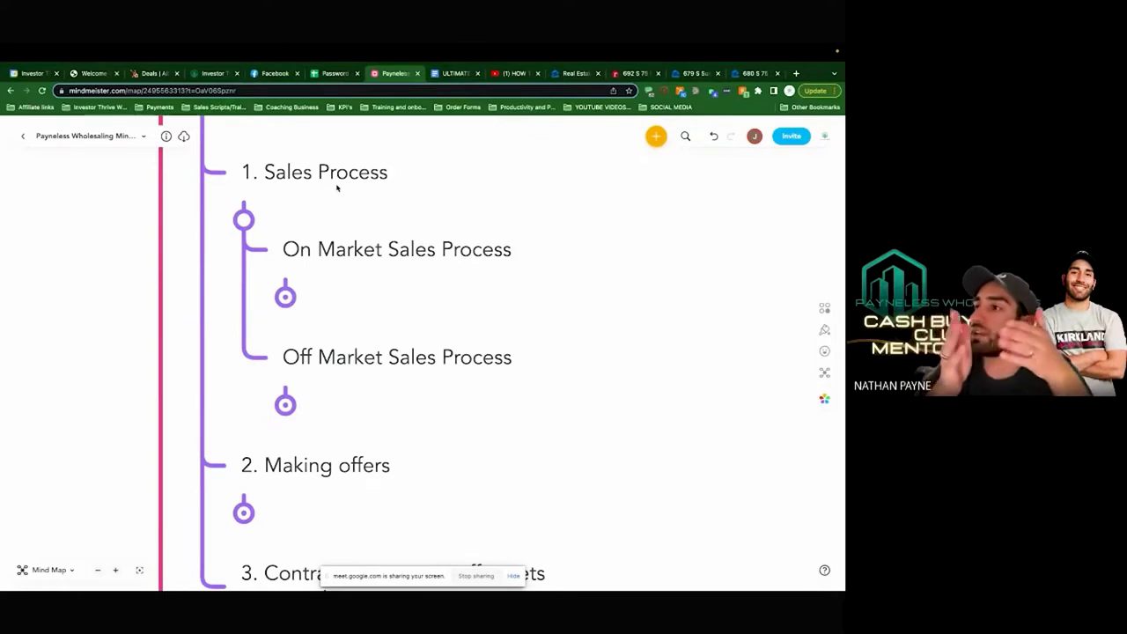
pyautogui.click(288, 292)
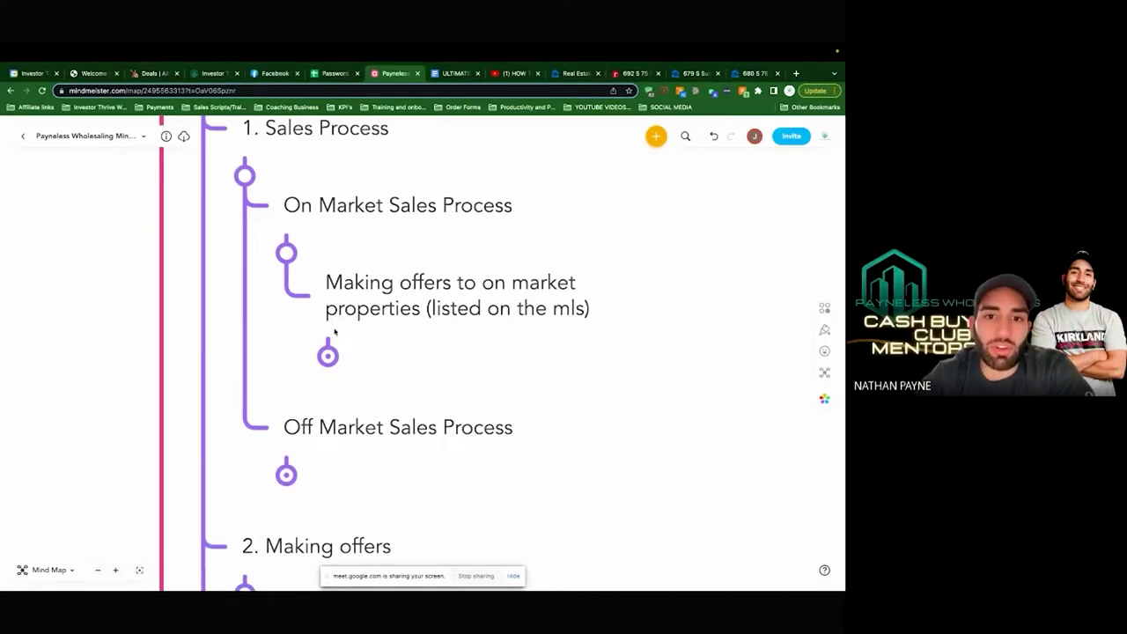
pyautogui.click(327, 355)
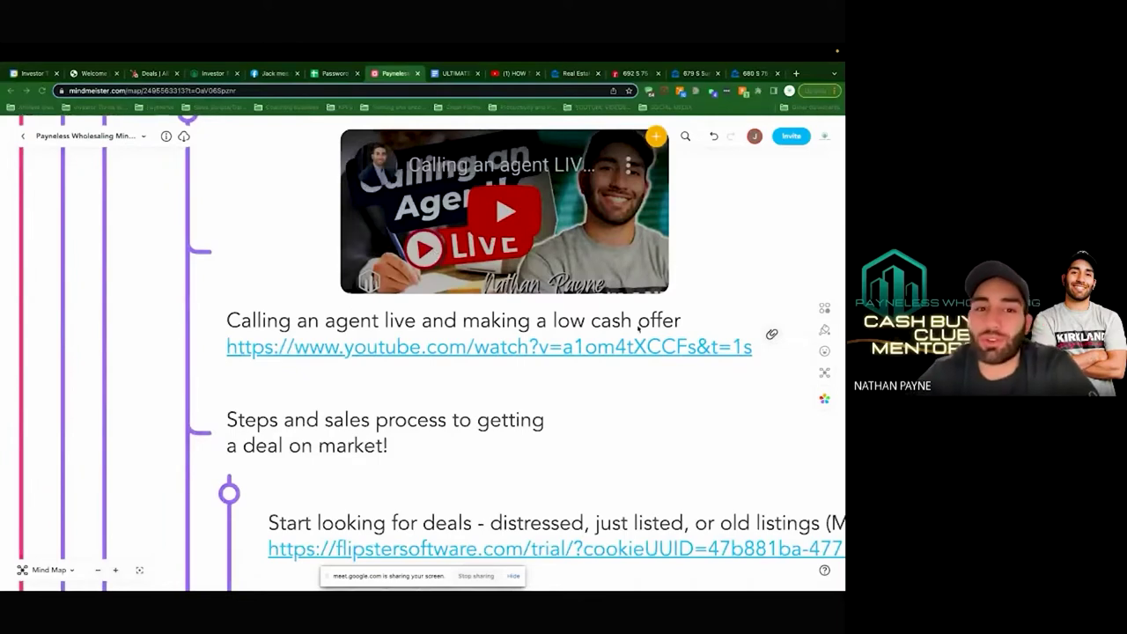
# Step: Collapse the on-market deal-steps list under the sales-process node
pyautogui.scroll(-3, 490, 329)
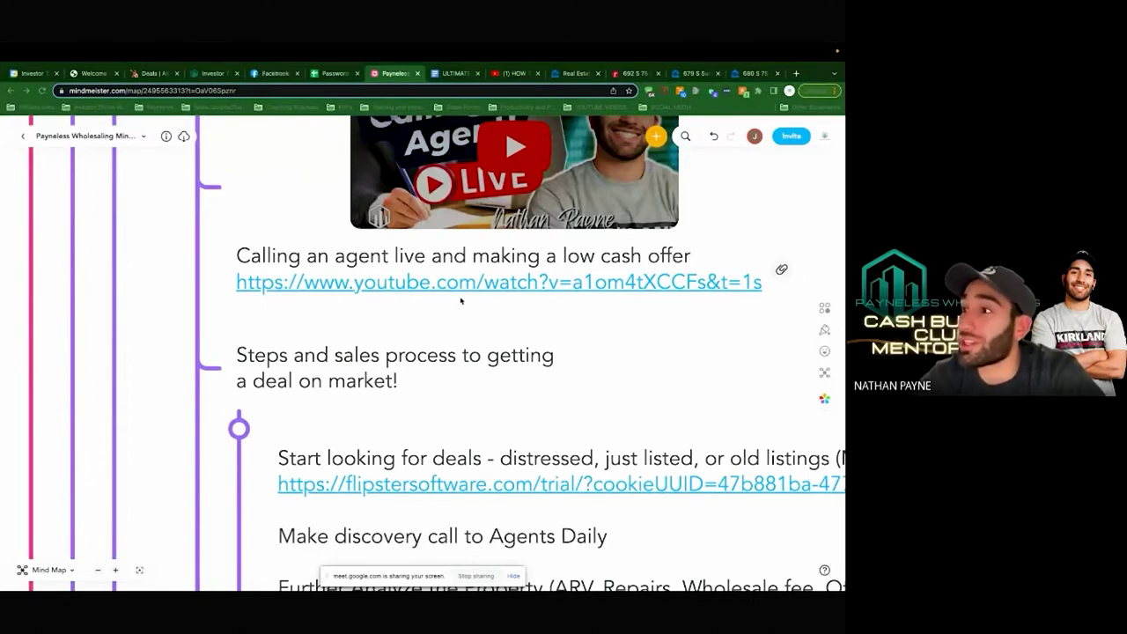
pyautogui.scroll(-1, 460, 300)
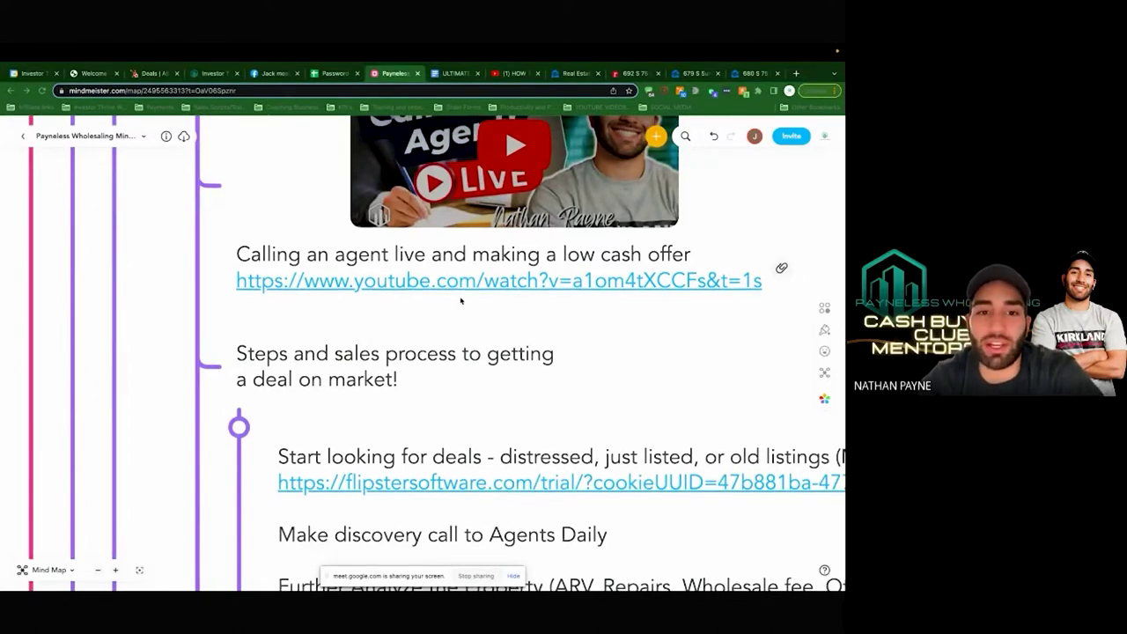
pyautogui.scroll(-3, 460, 300)
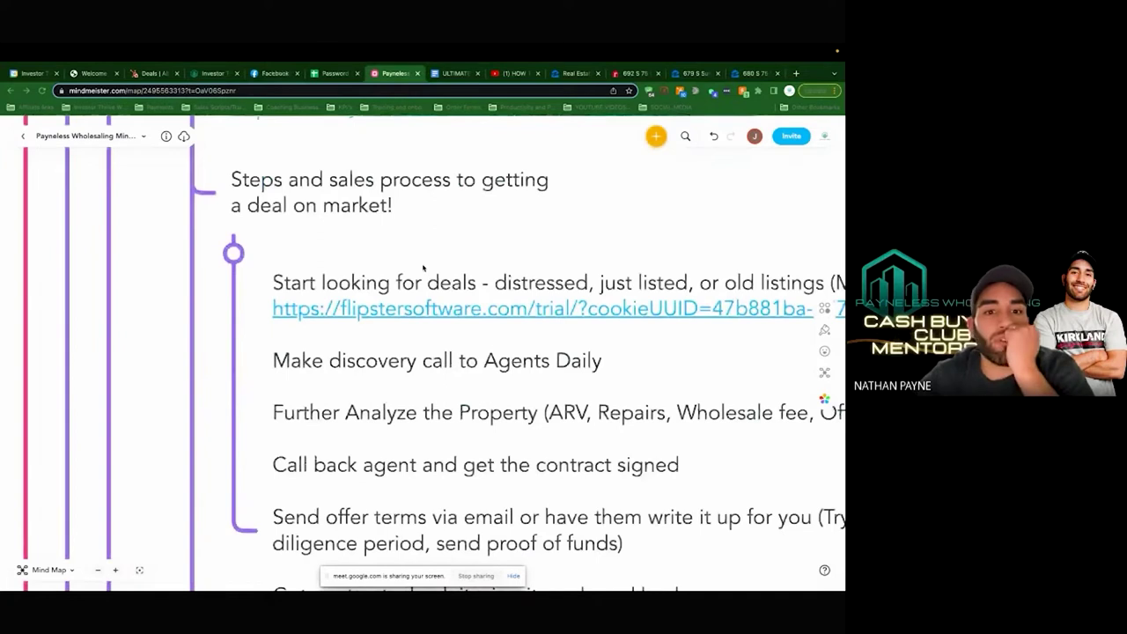
pyautogui.hscroll(1, 423, 267)
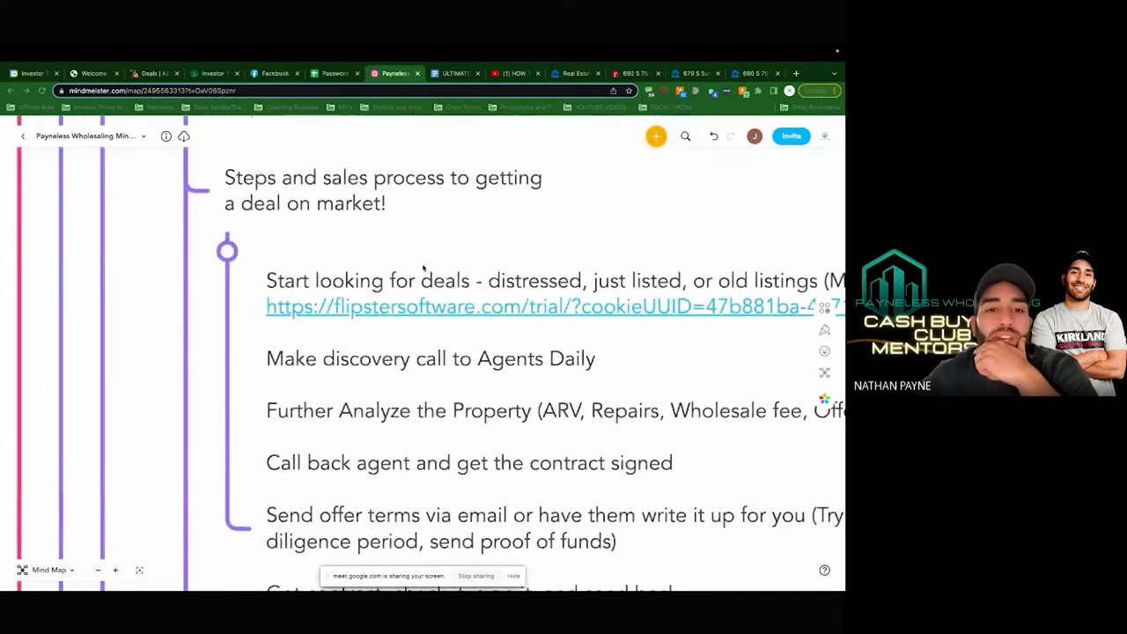
pyautogui.click(227, 251)
pyautogui.scroll(-3, 229, 252)
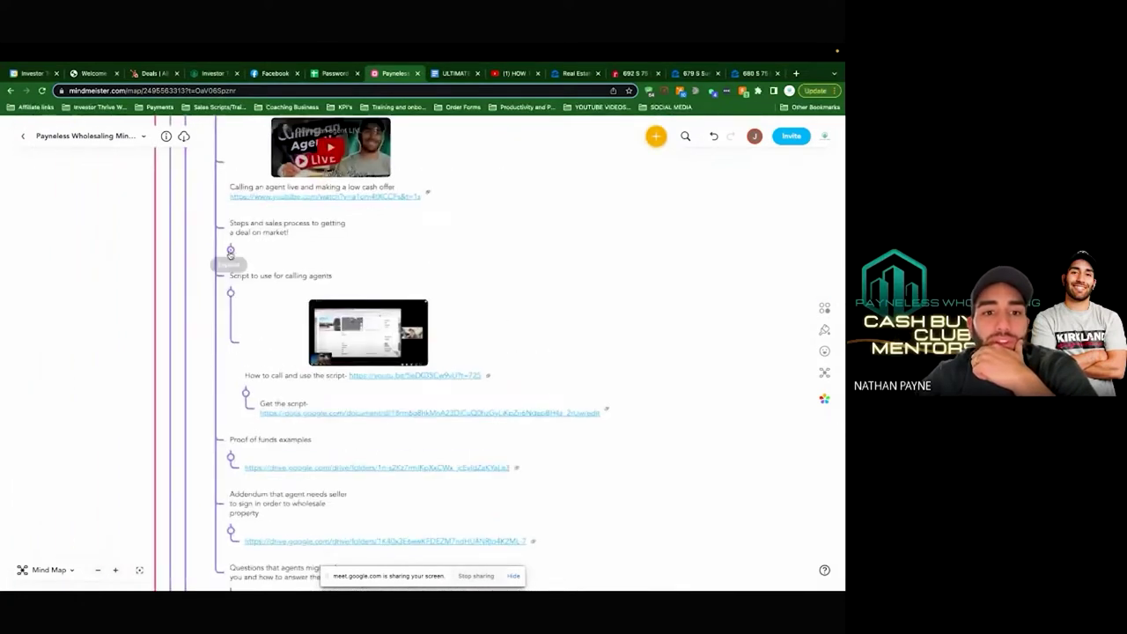
# Step: Re-expand the on-market deal-steps list and select the 'Start looking for deals' node
pyautogui.scroll(2, 230, 254)
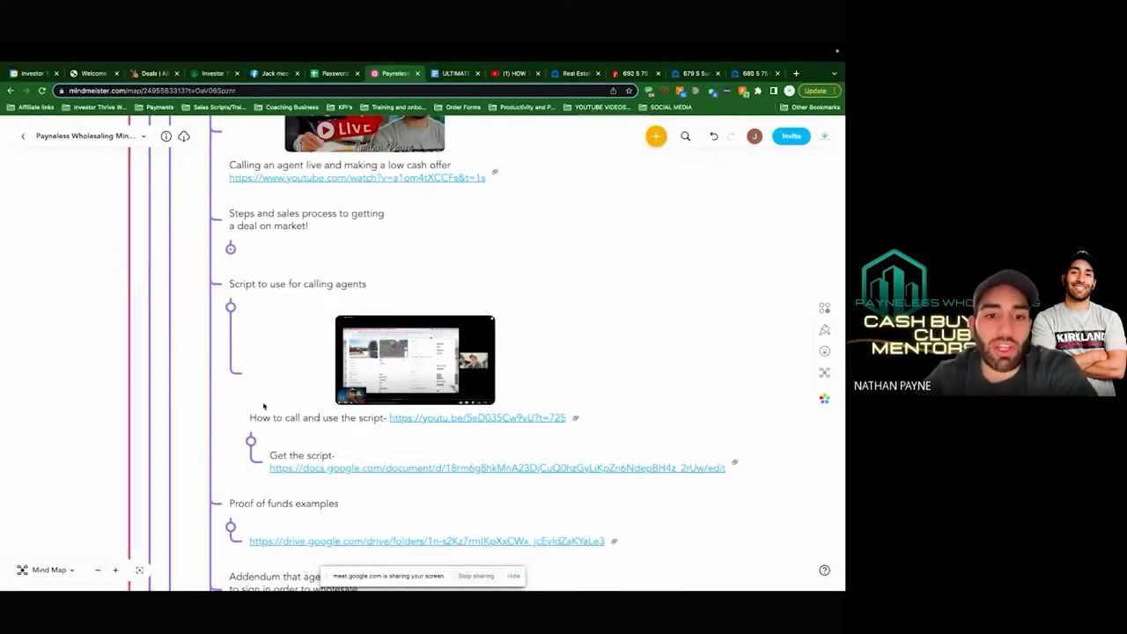
pyautogui.scroll(-5, 263, 406)
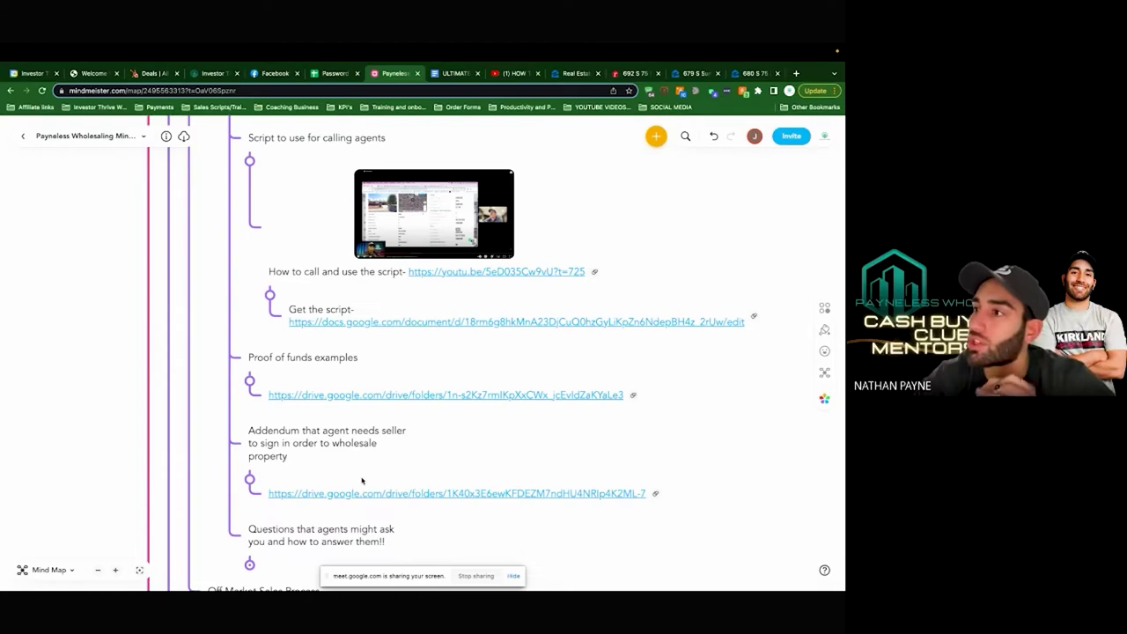
pyautogui.moveTo(361, 480); pyautogui.dragTo(361, 624)
pyautogui.click(245, 247)
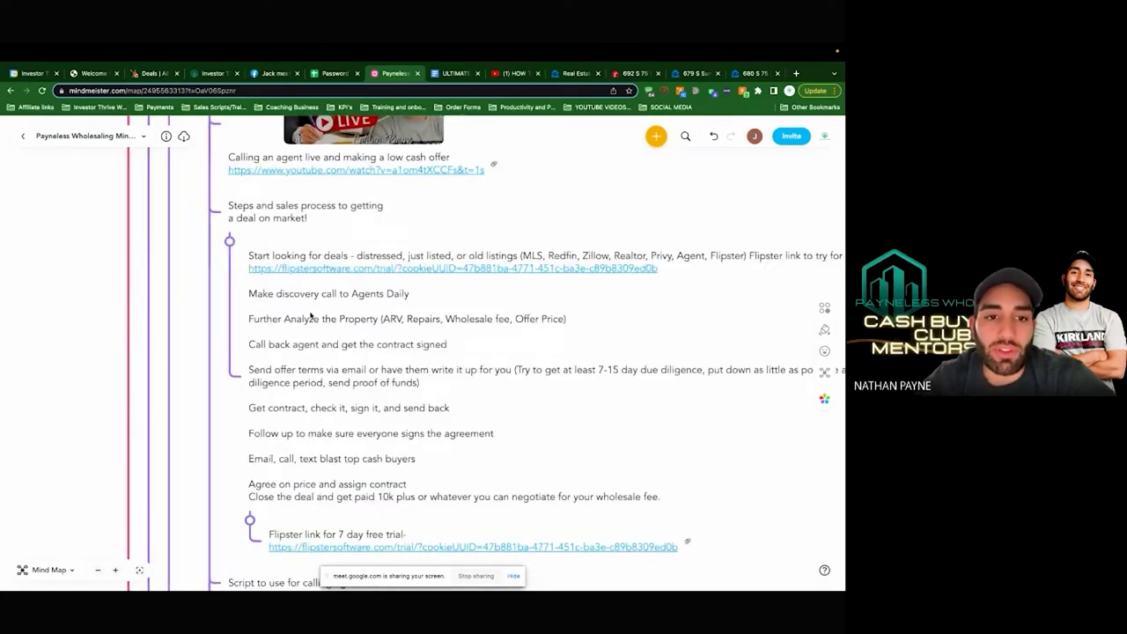
pyautogui.scroll(5, 221, 272)
pyautogui.scroll(-4, 229, 260)
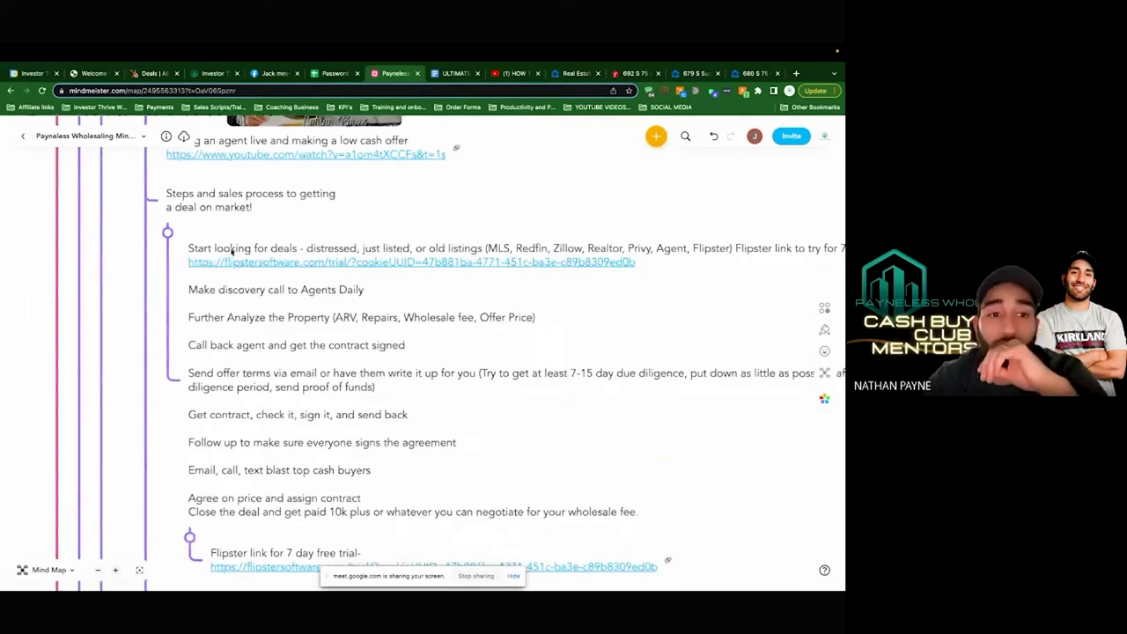
pyautogui.click(194, 249)
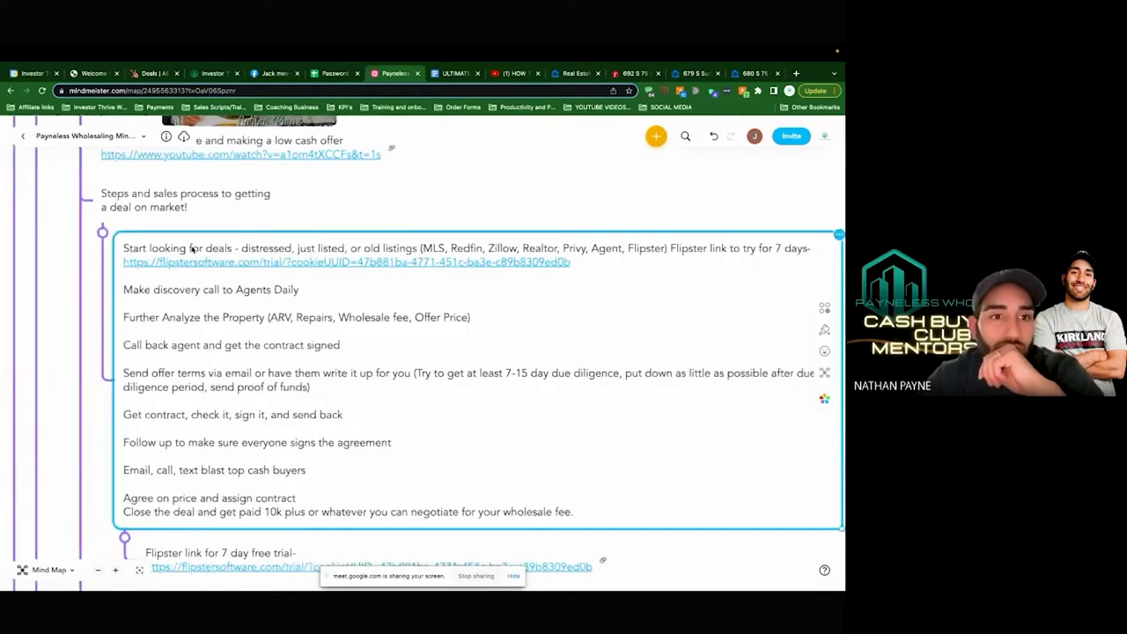
# Step: Number the first five deal steps 1 to 5, from Start looking for deals to Send offer terms
pyautogui.click(123, 248)
pyautogui.write('1.')
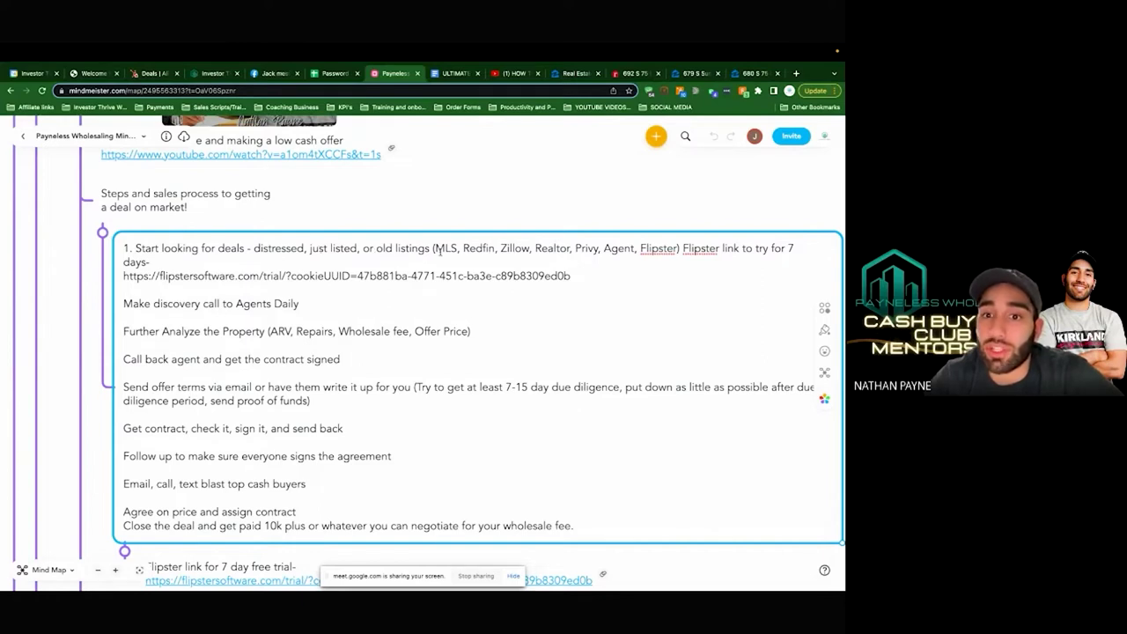
pyautogui.tripleClick(326, 277)
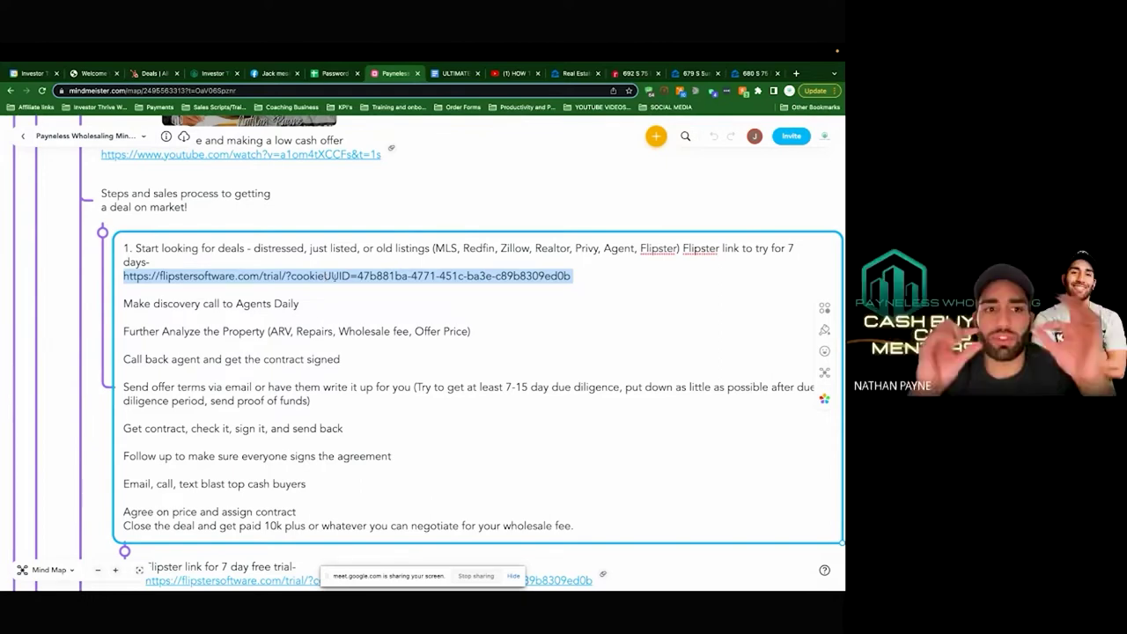
pyautogui.click(127, 308)
pyautogui.write('2.')
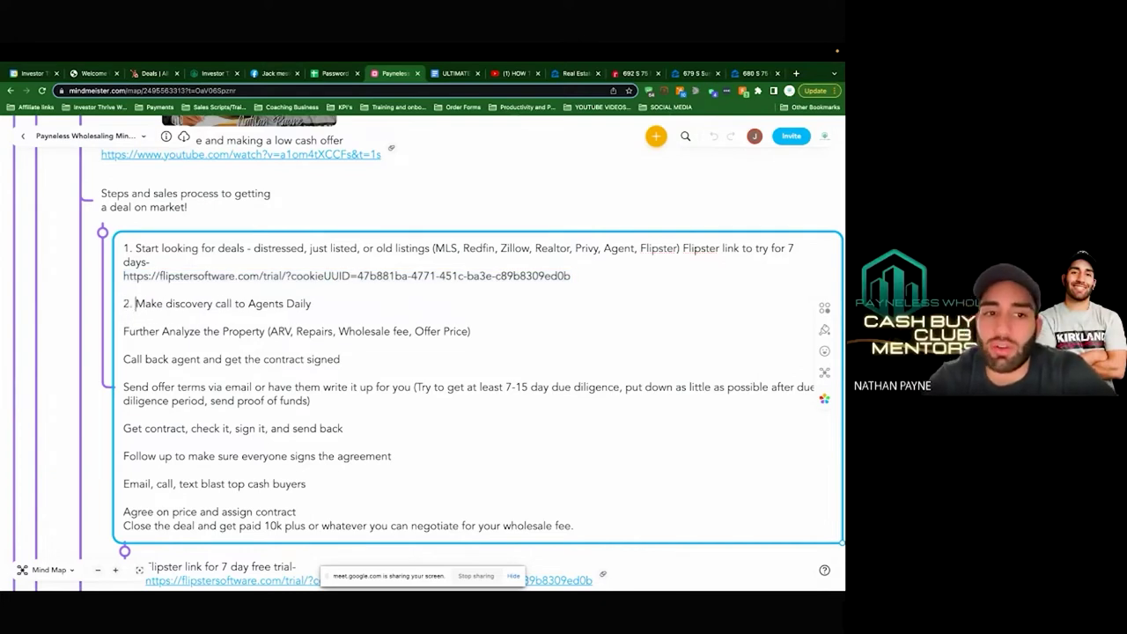
pyautogui.click(124, 332)
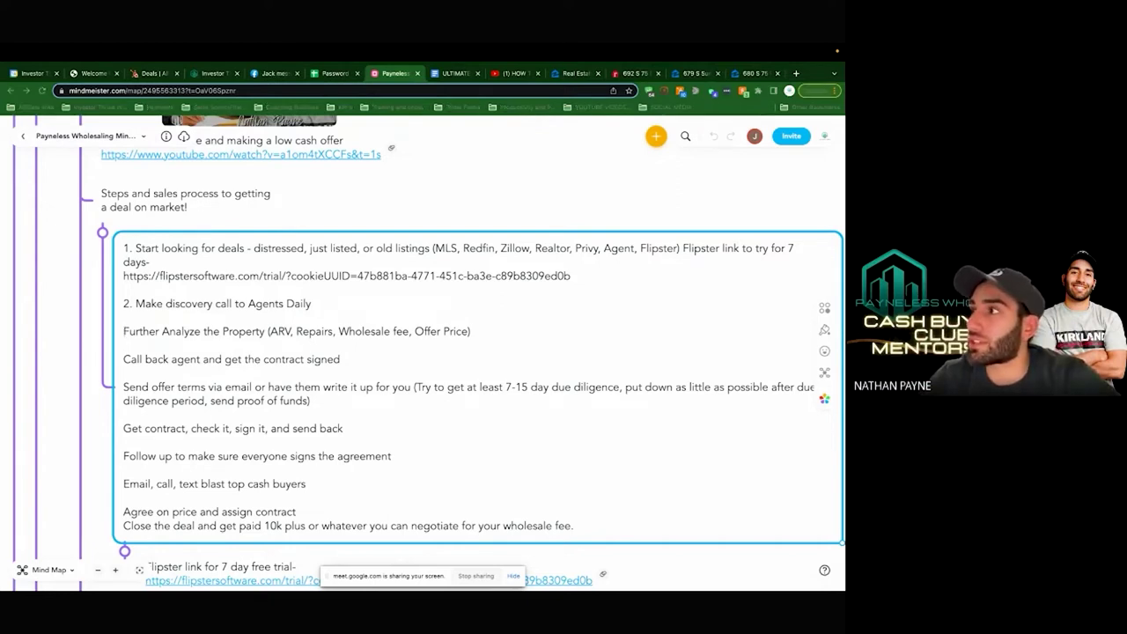
pyautogui.click(124, 332)
pyautogui.write('3.')
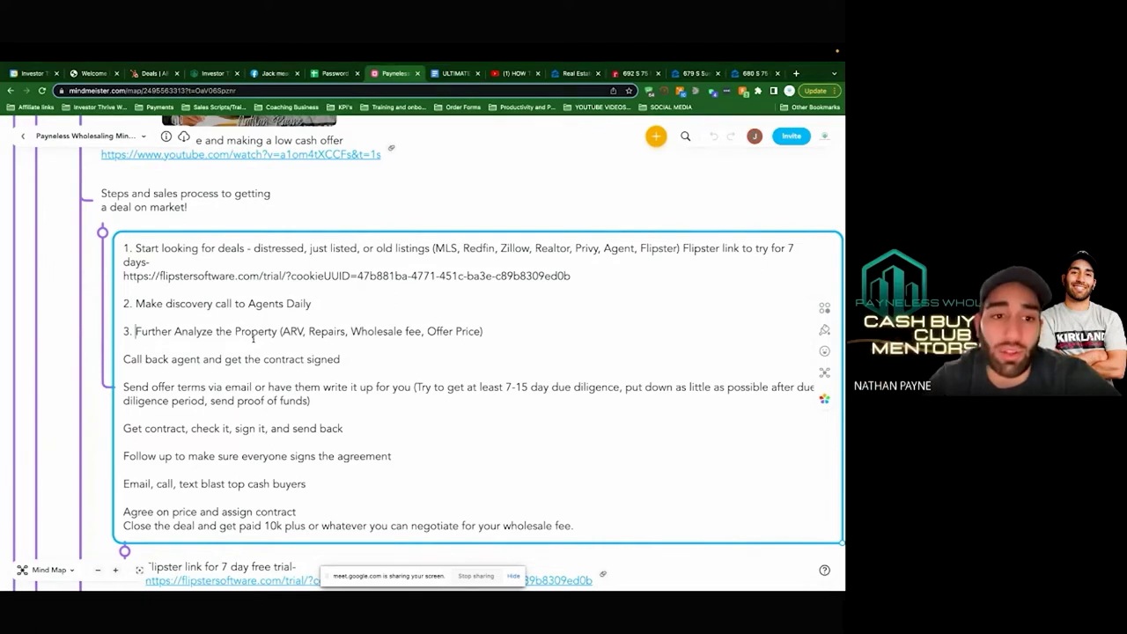
pyautogui.click(123, 360)
pyautogui.write('4.')
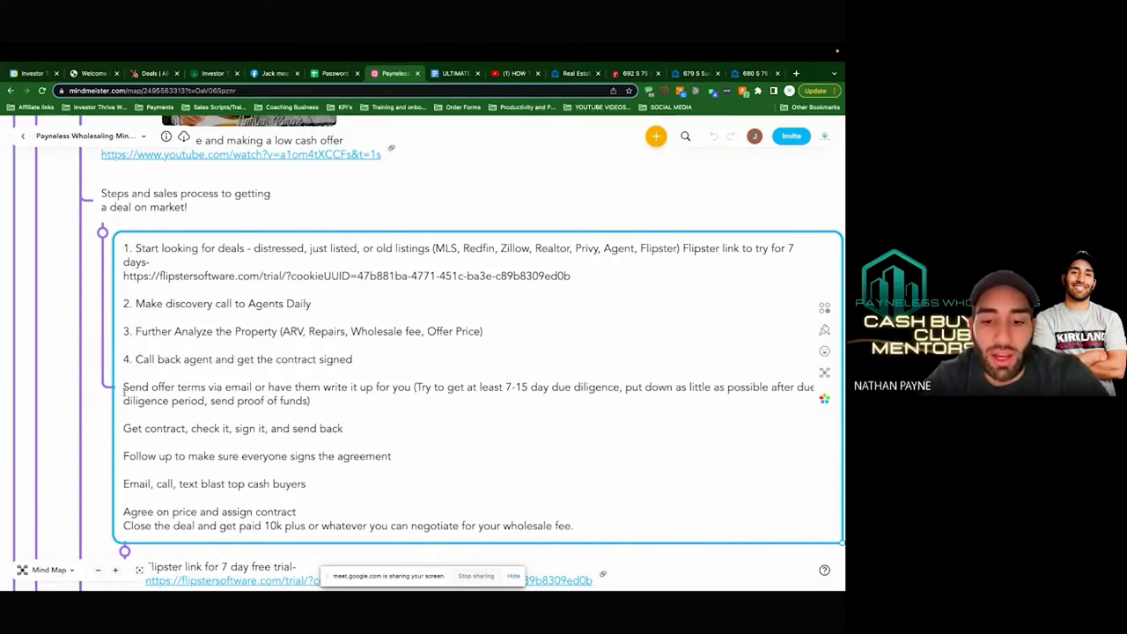
pyautogui.click(124, 387)
pyautogui.write('5.')
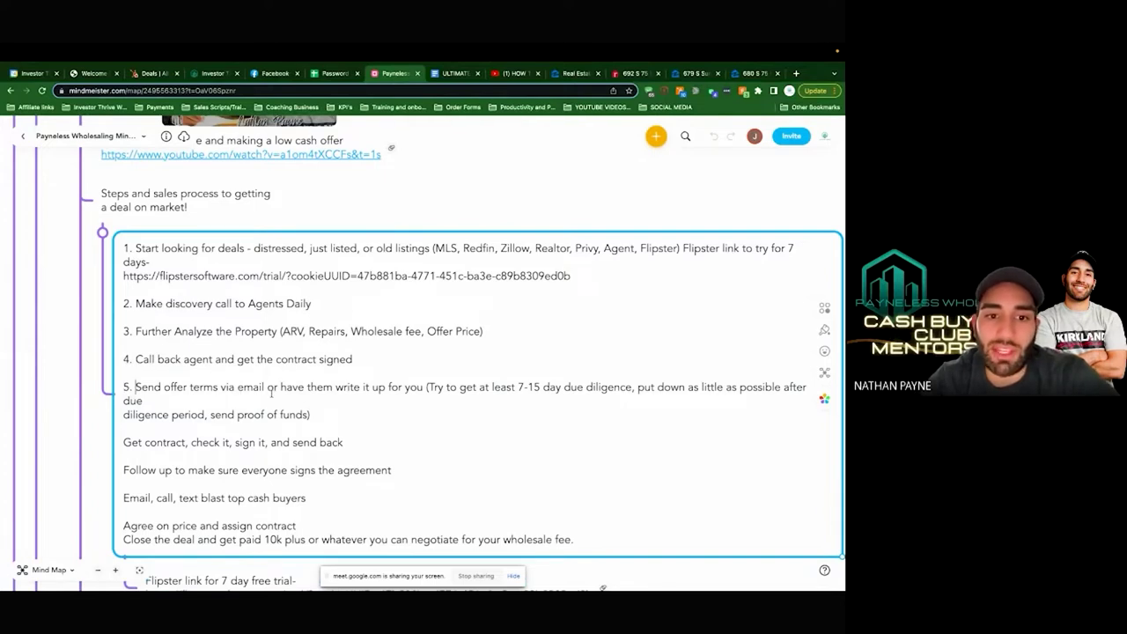
# Step: Number the remaining deal steps 6 to 10, from Get contract to Close the deal
pyautogui.click(432, 393)
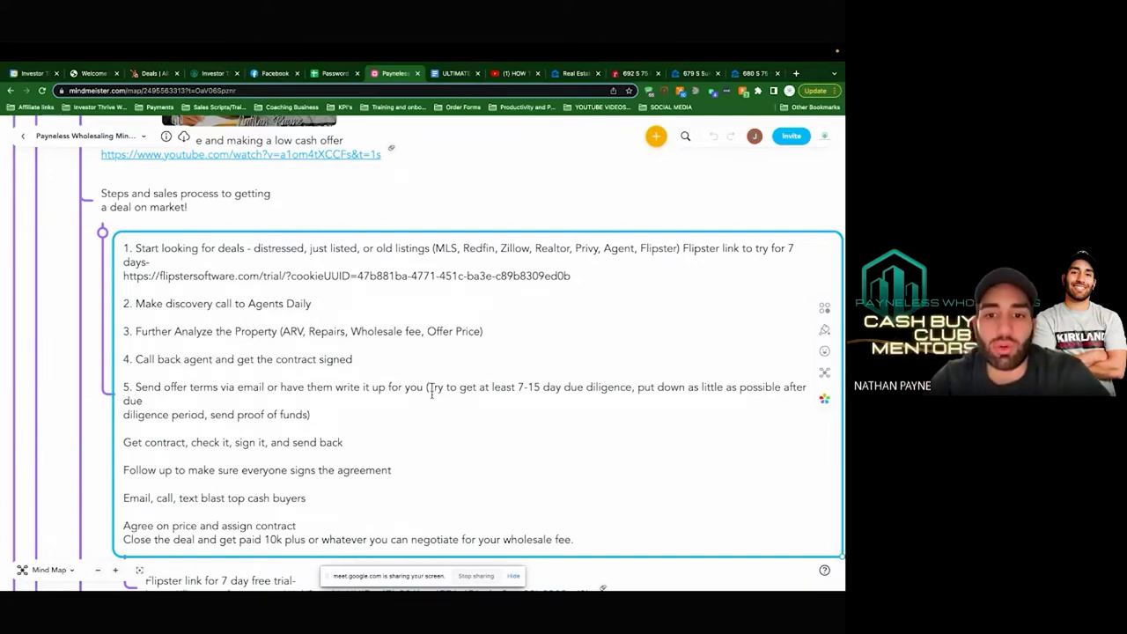
pyautogui.click(124, 442)
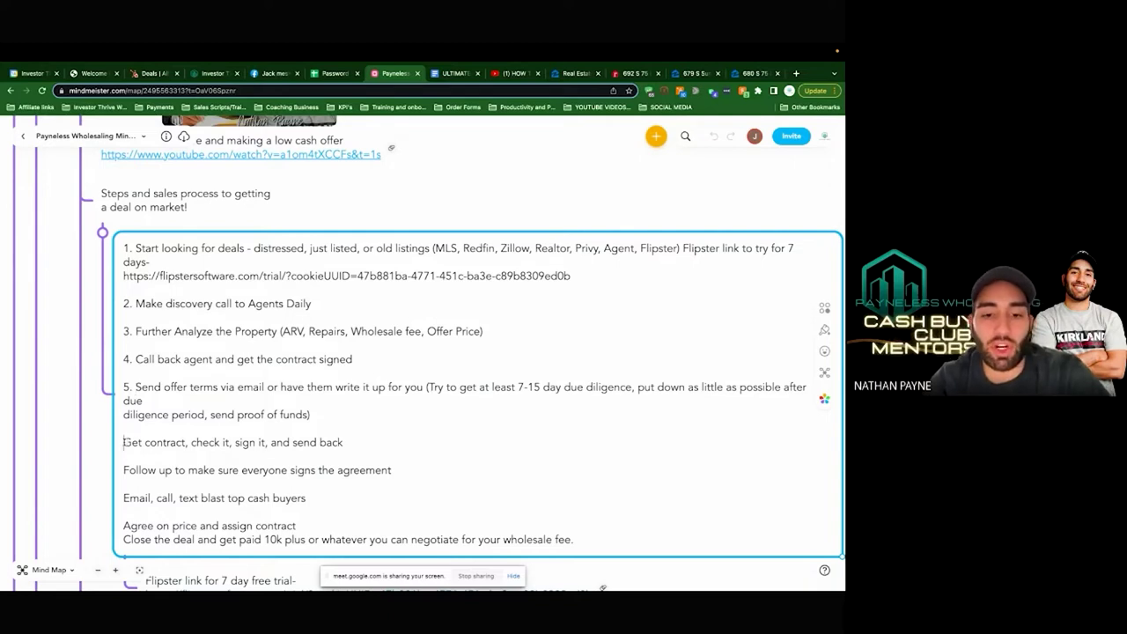
pyautogui.write('6.')
pyautogui.scroll(-2, 152, 457)
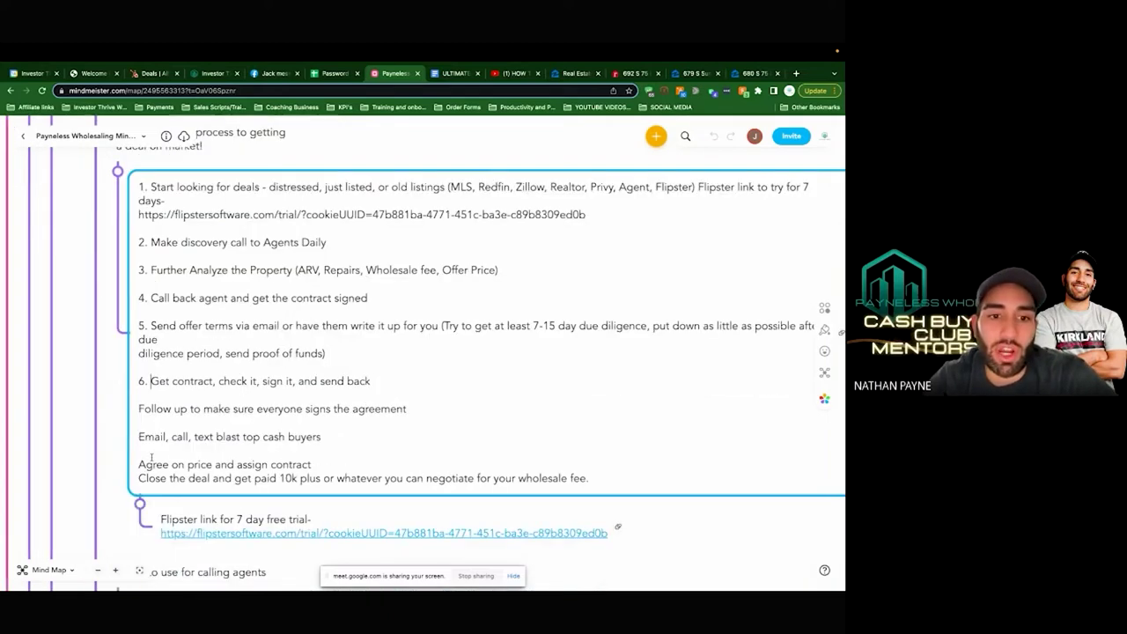
pyautogui.click(138, 387)
pyautogui.write('7.')
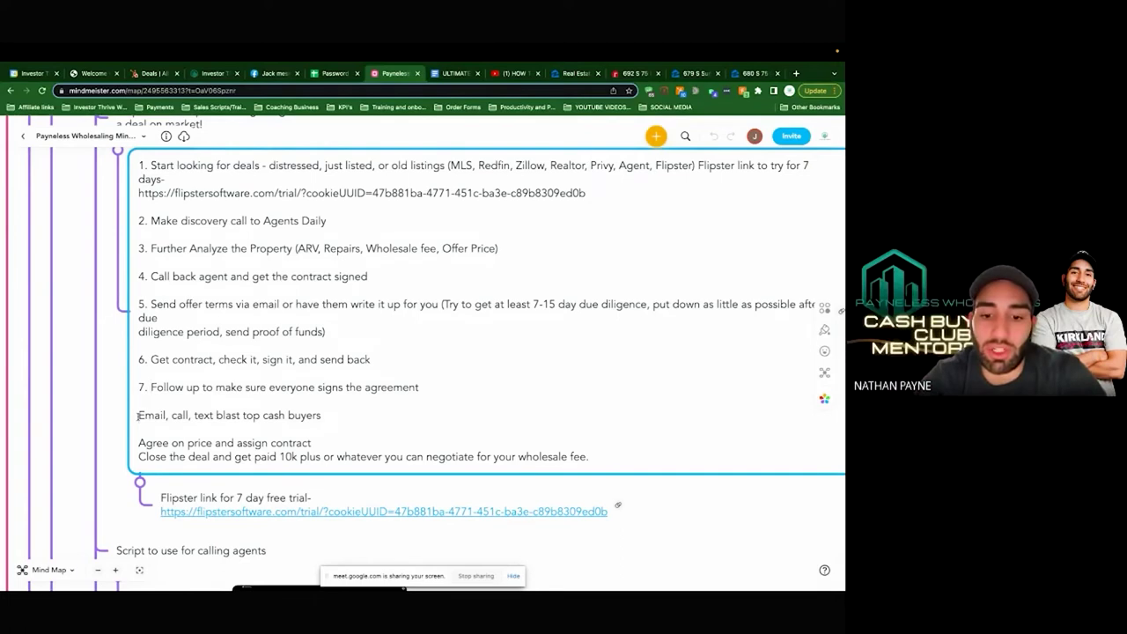
pyautogui.click(138, 415)
pyautogui.write('8.')
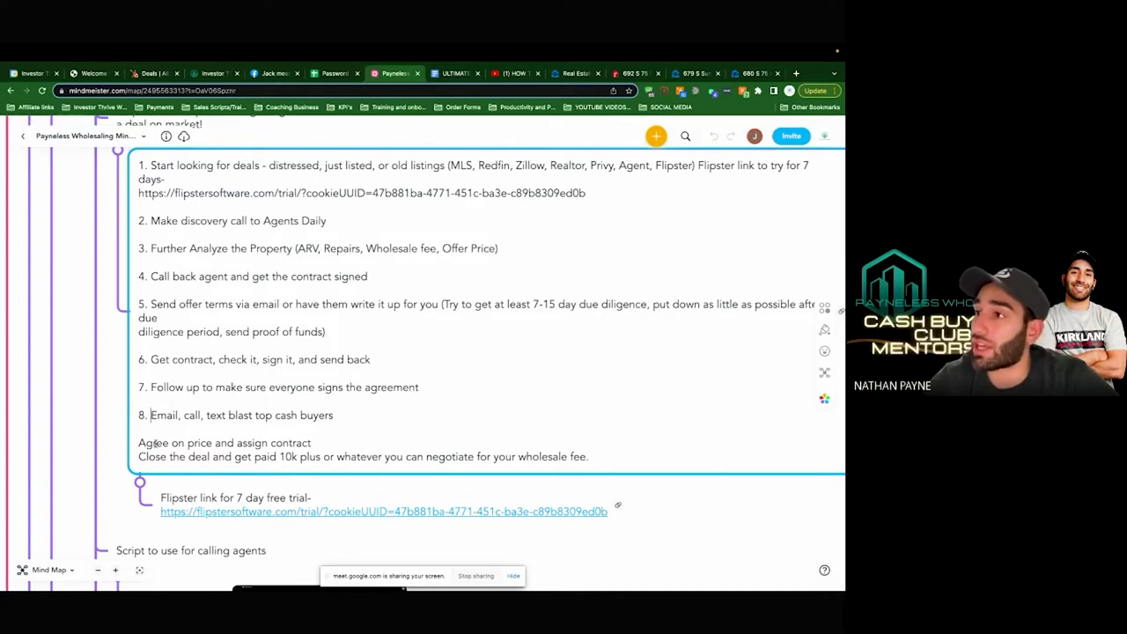
pyautogui.click(140, 443)
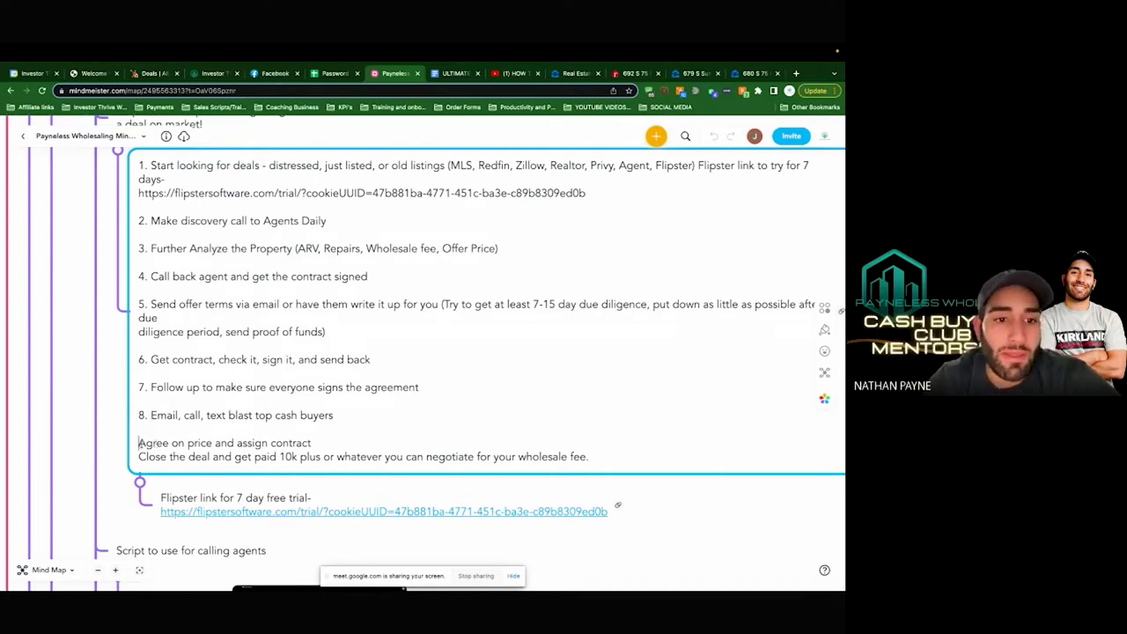
pyautogui.write('9.')
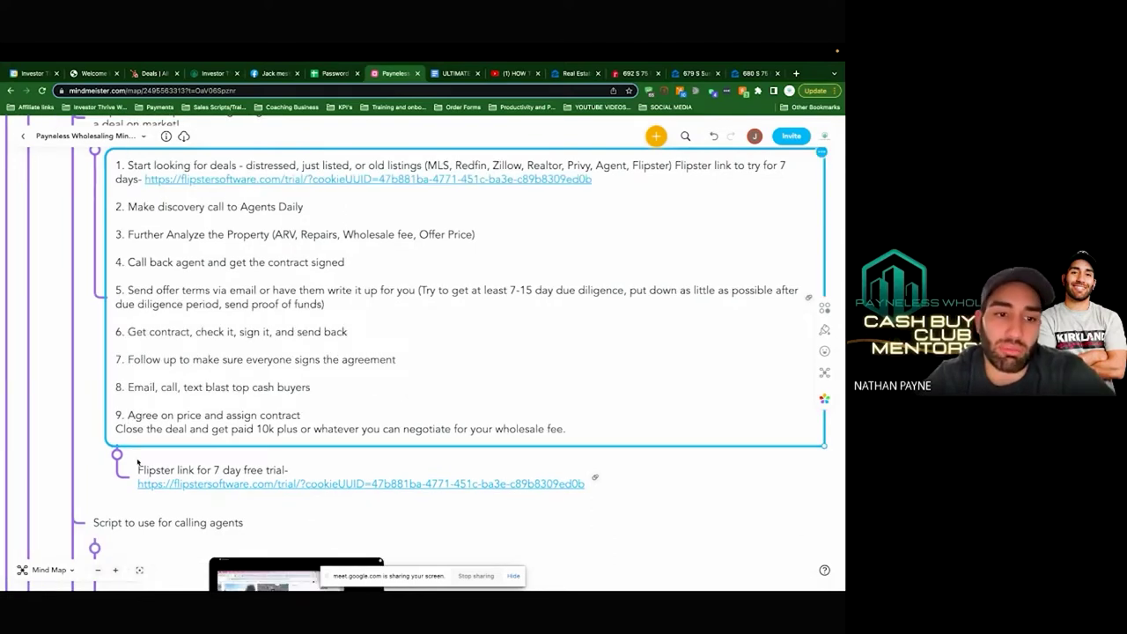
pyautogui.click(132, 428)
pyautogui.write('10.')
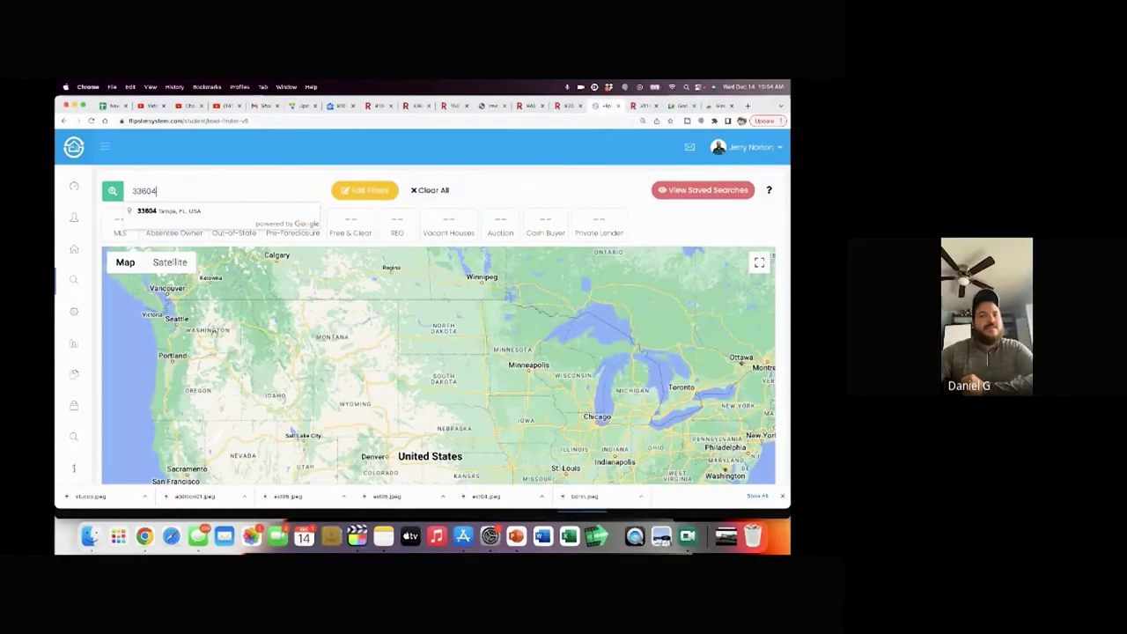
# Step: Switch to the FlipSter dashboard listing recent properties, campaigns and training videos
pyautogui.press('Return')
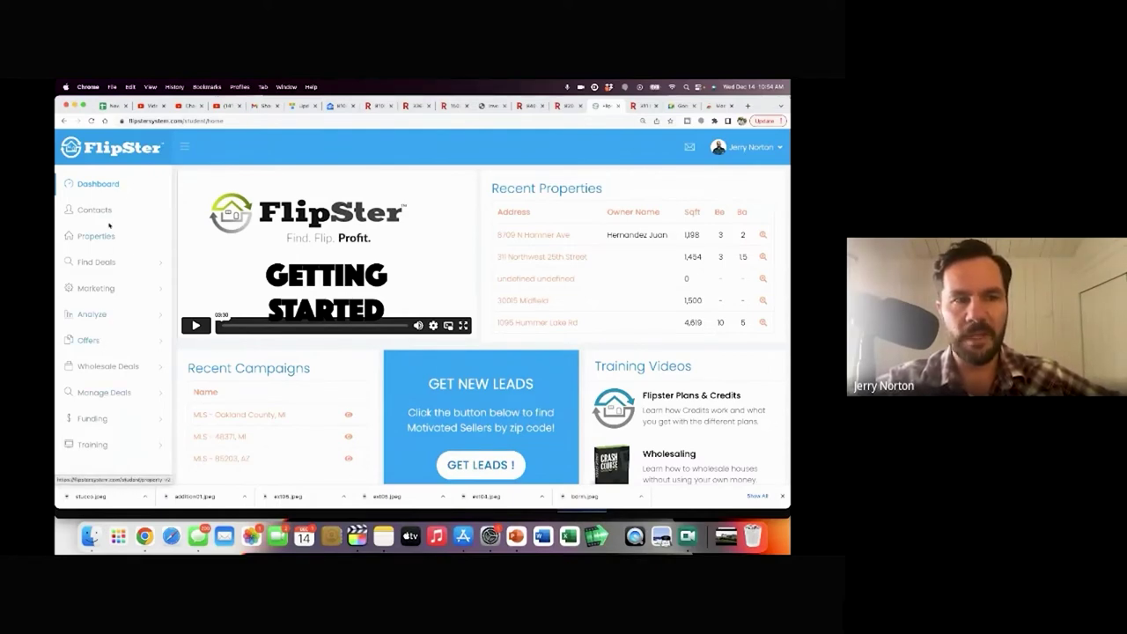
# Step: Open Lead Finder under Find Deals and dismiss the Attention! revamp notice
pyautogui.click(102, 263)
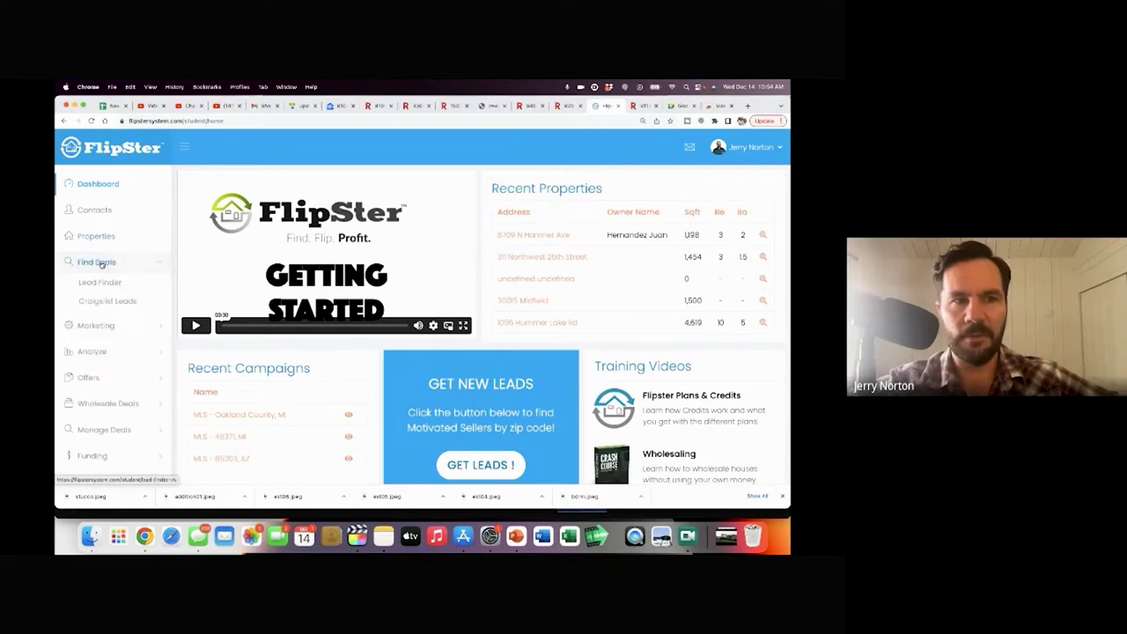
pyautogui.click(103, 282)
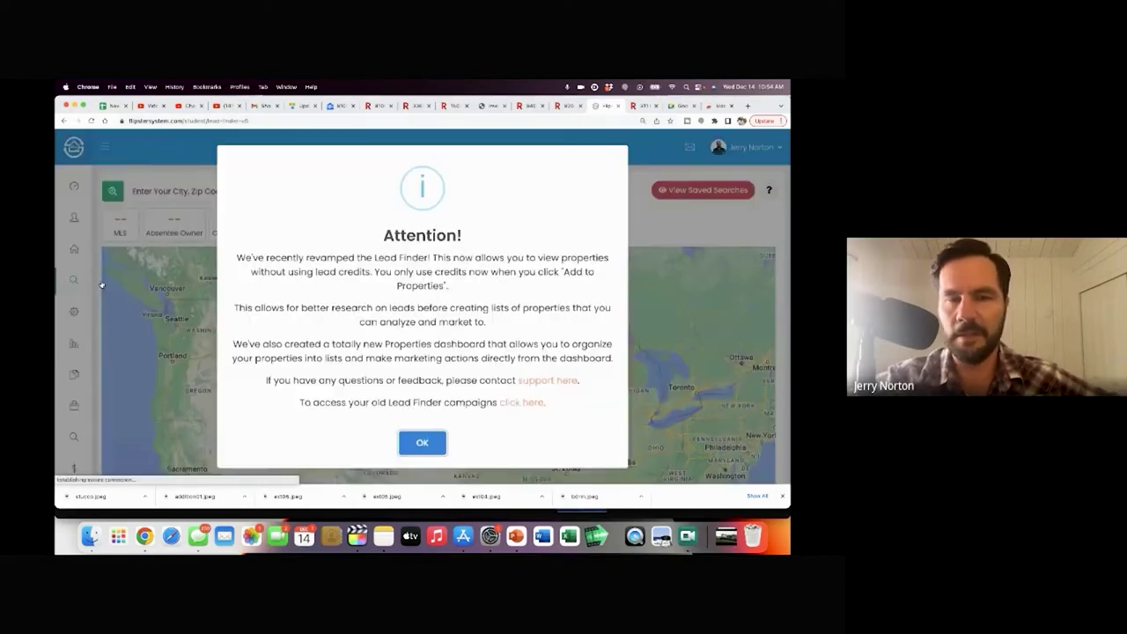
pyautogui.click(424, 449)
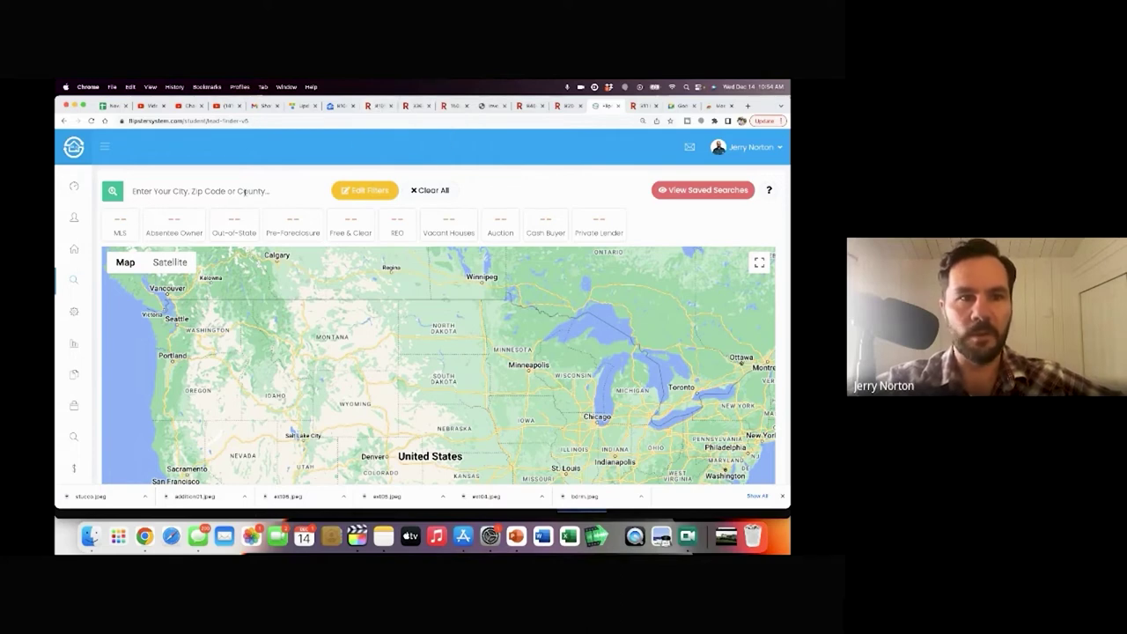
# Step: Search '33604', pick Tampa, FL, and filter to the 2,156 Absentee Owner properties
pyautogui.click(245, 192)
pyautogui.write('33604')
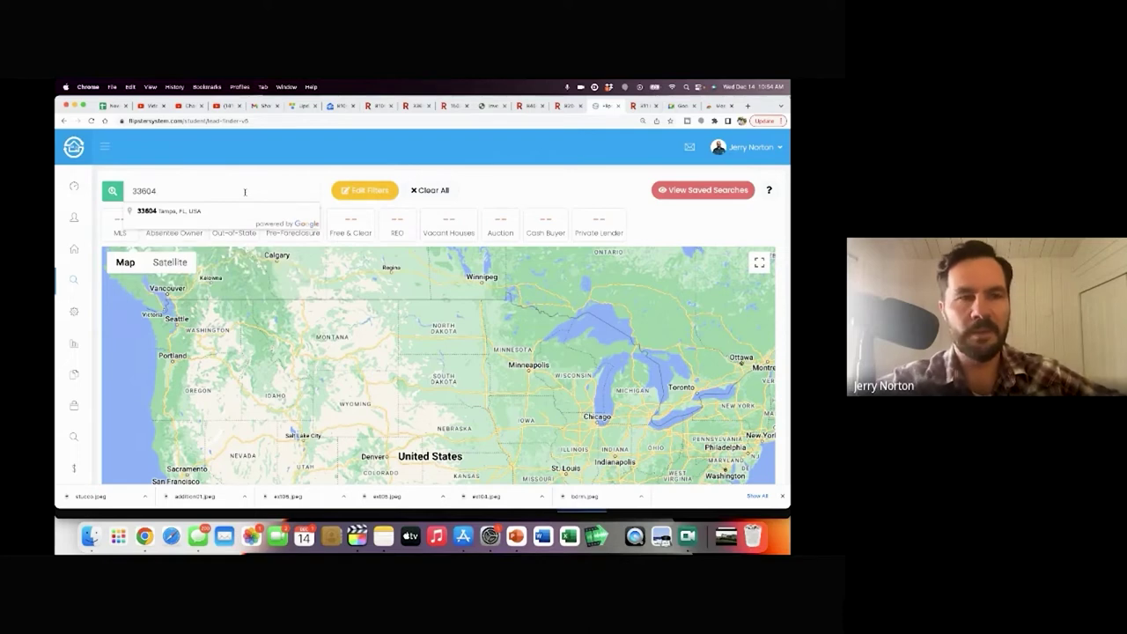
pyautogui.click(245, 212)
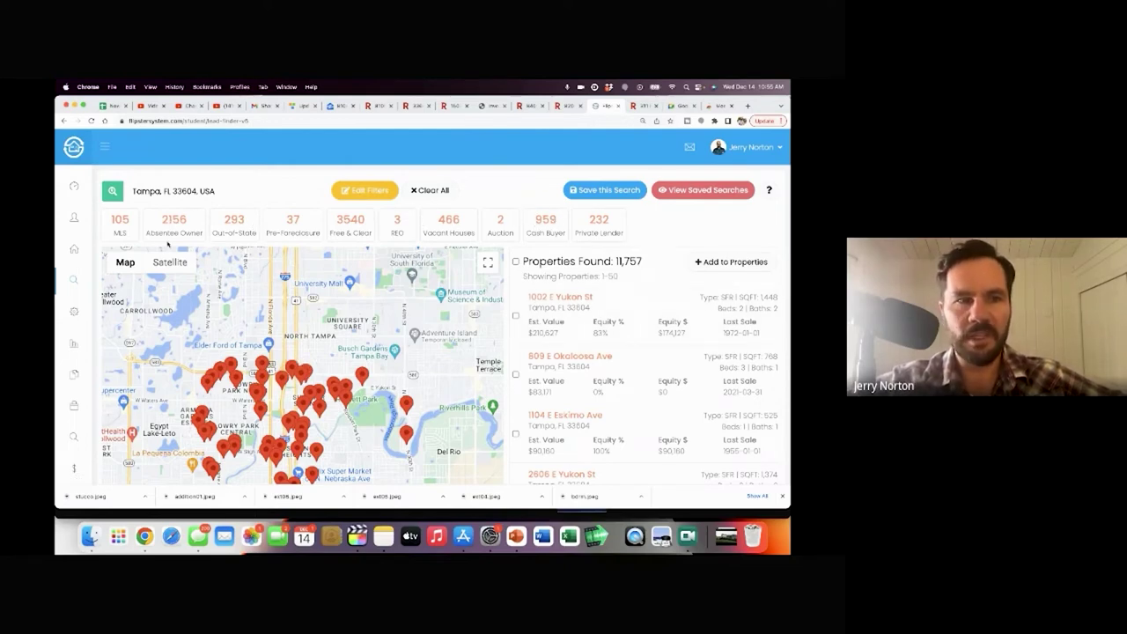
pyautogui.click(173, 226)
pyautogui.scroll(-1, 574, 365)
pyautogui.scroll(-2, 575, 366)
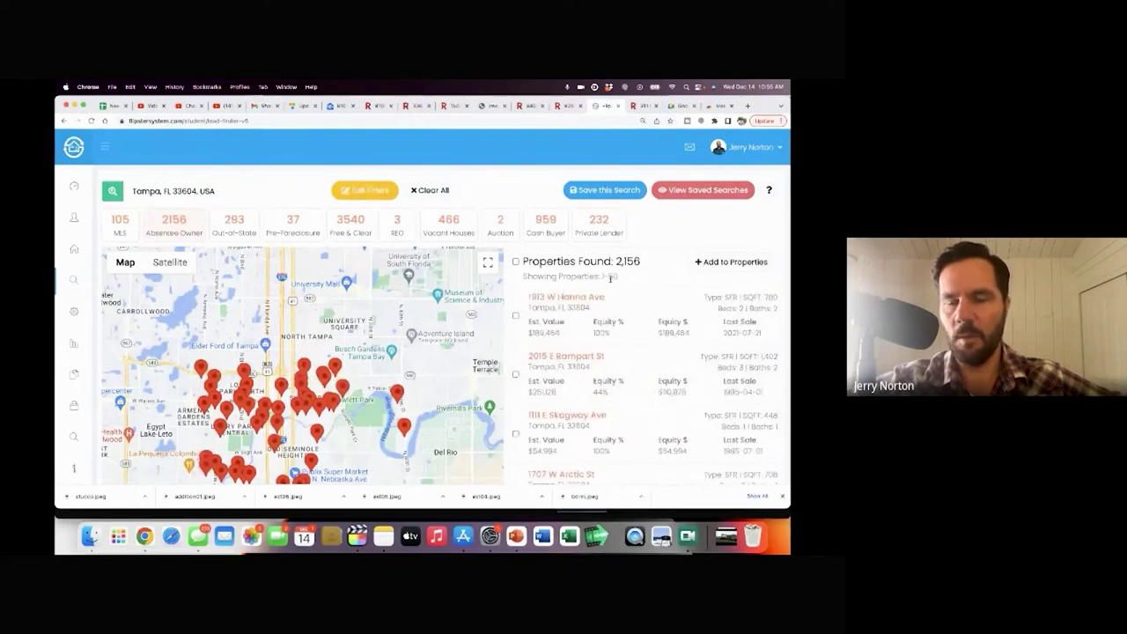
pyautogui.click(570, 299)
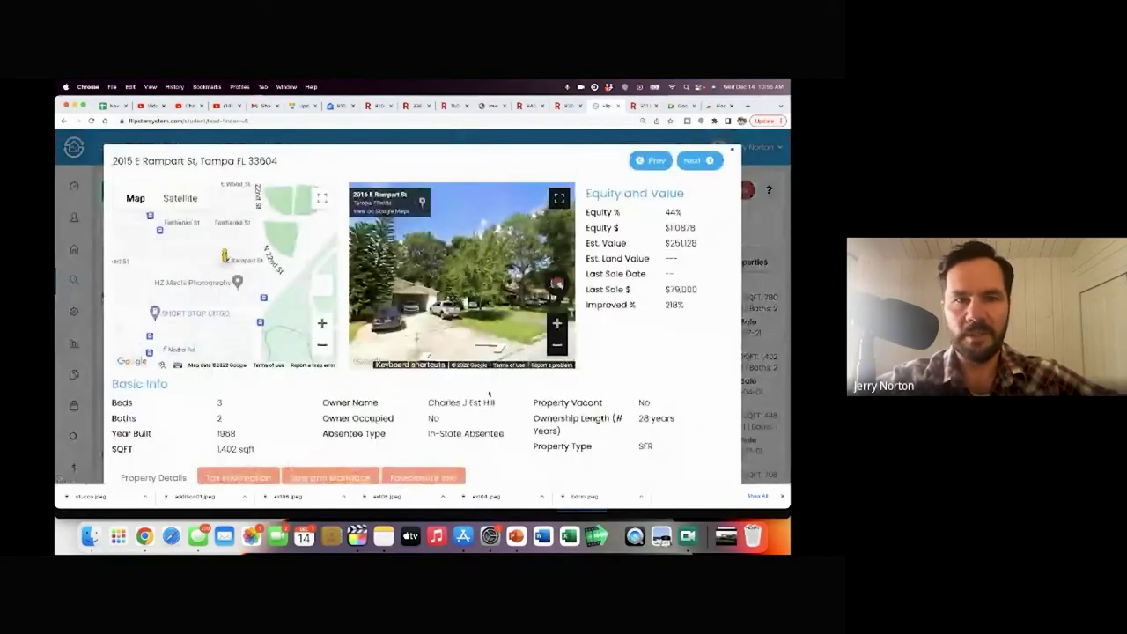
pyautogui.scroll(-8, 489, 394)
pyautogui.scroll(-4, 489, 393)
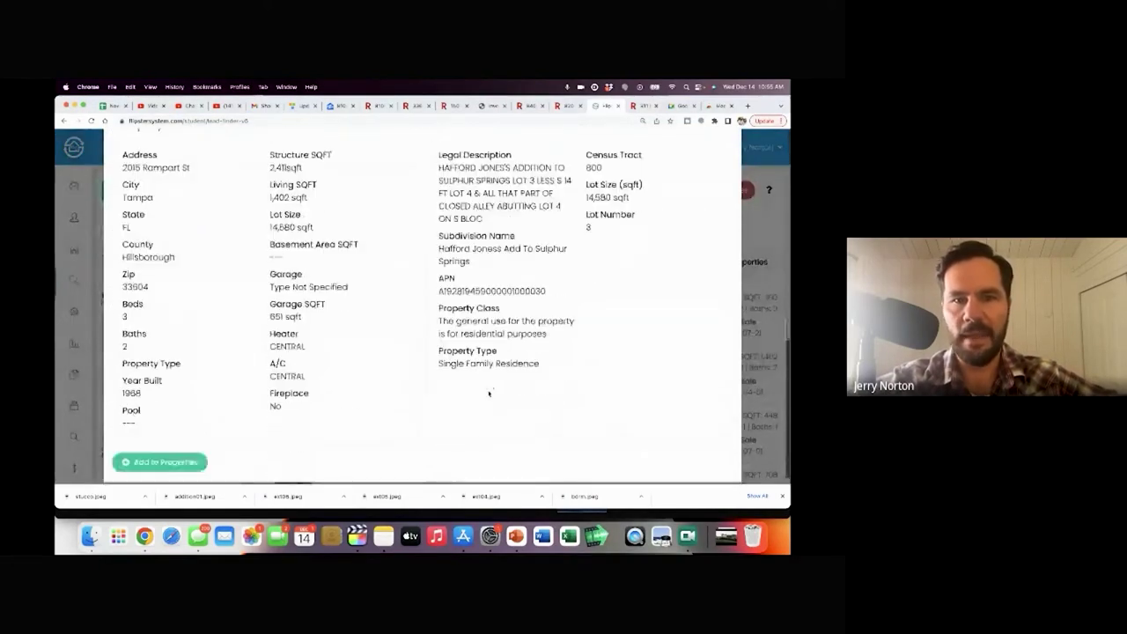
pyautogui.scroll(10, 489, 394)
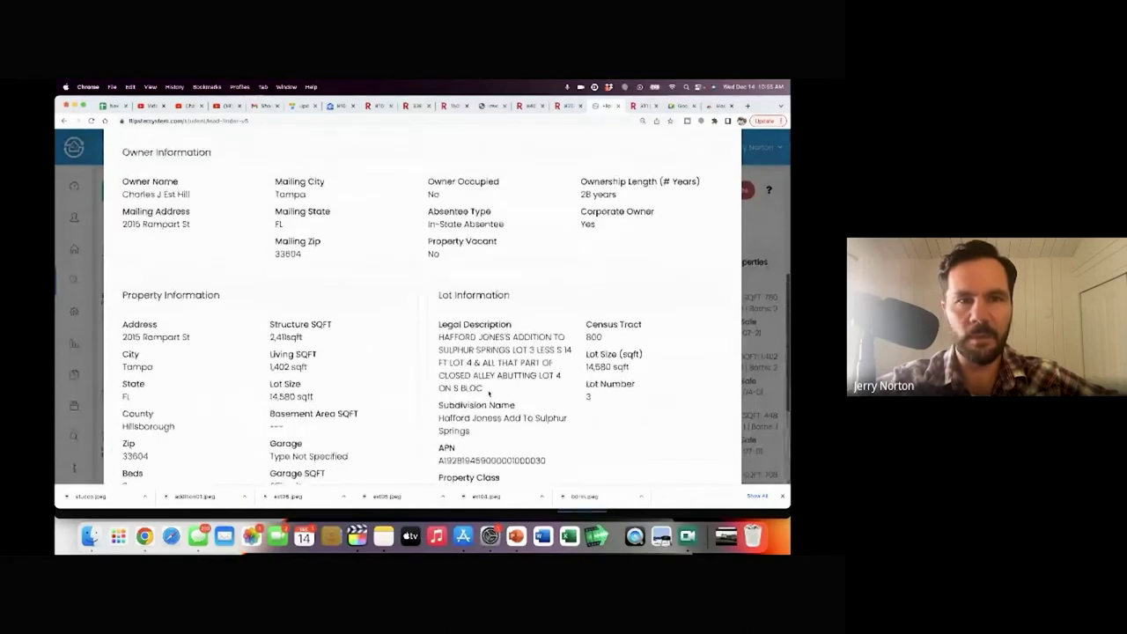
pyautogui.scroll(1, 489, 394)
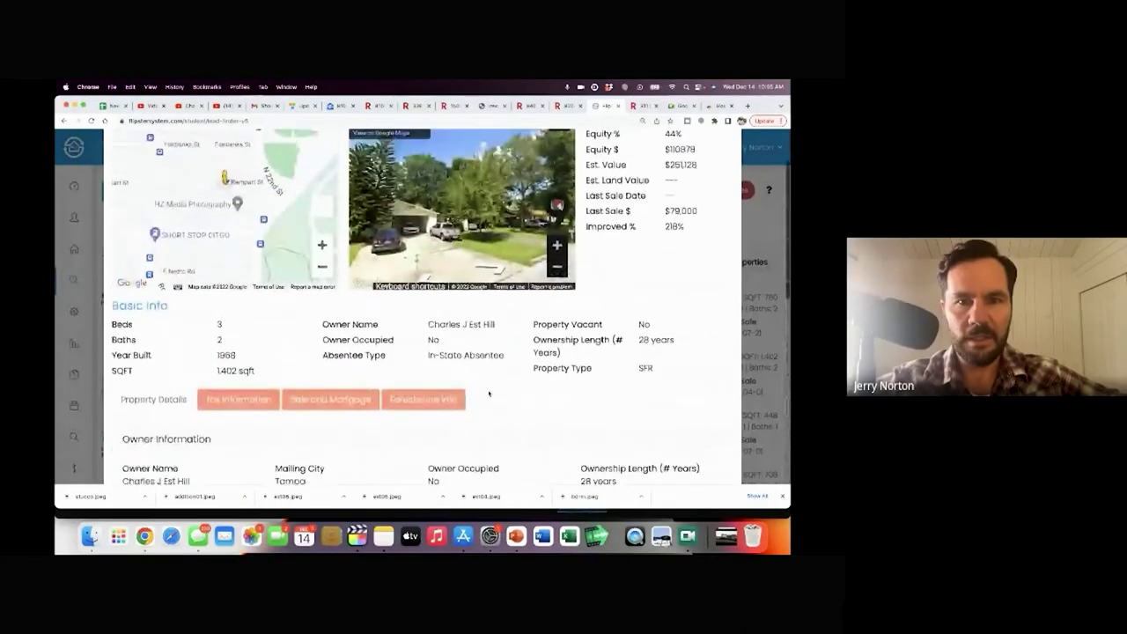
pyautogui.scroll(1, 483, 352)
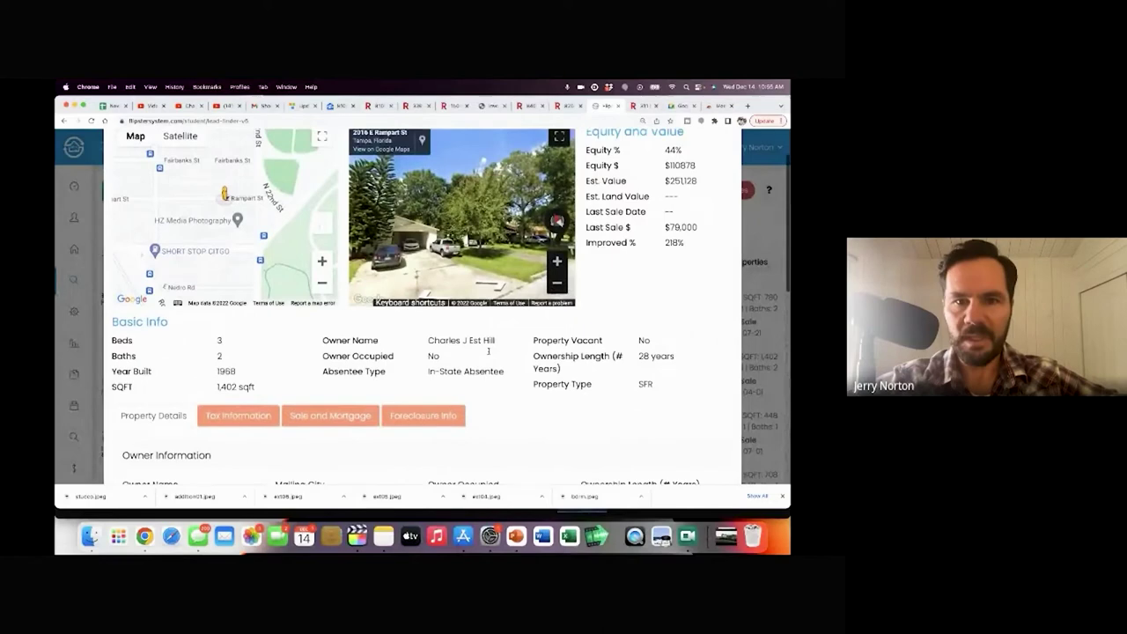
pyautogui.scroll(1, 466, 372)
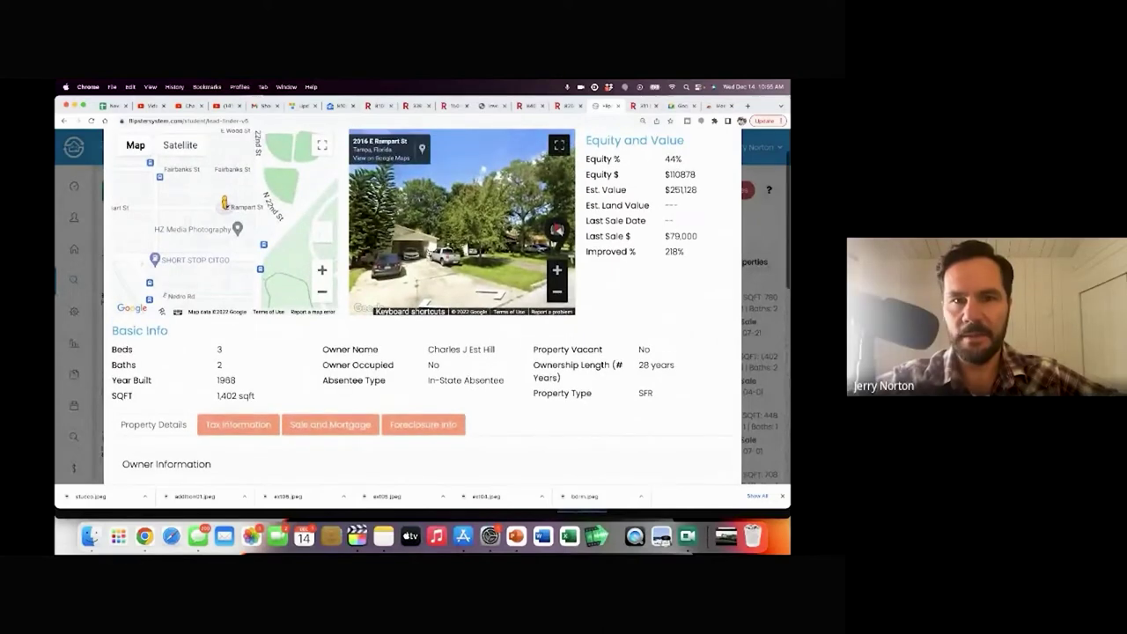
pyautogui.scroll(-1, 626, 237)
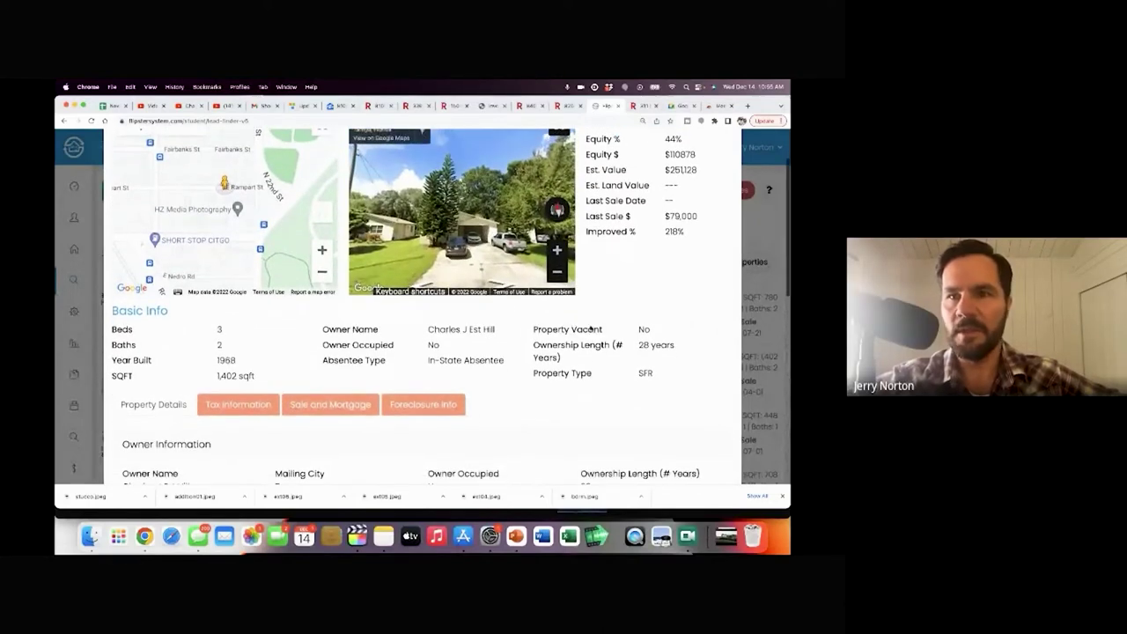
pyautogui.scroll(2, 626, 237)
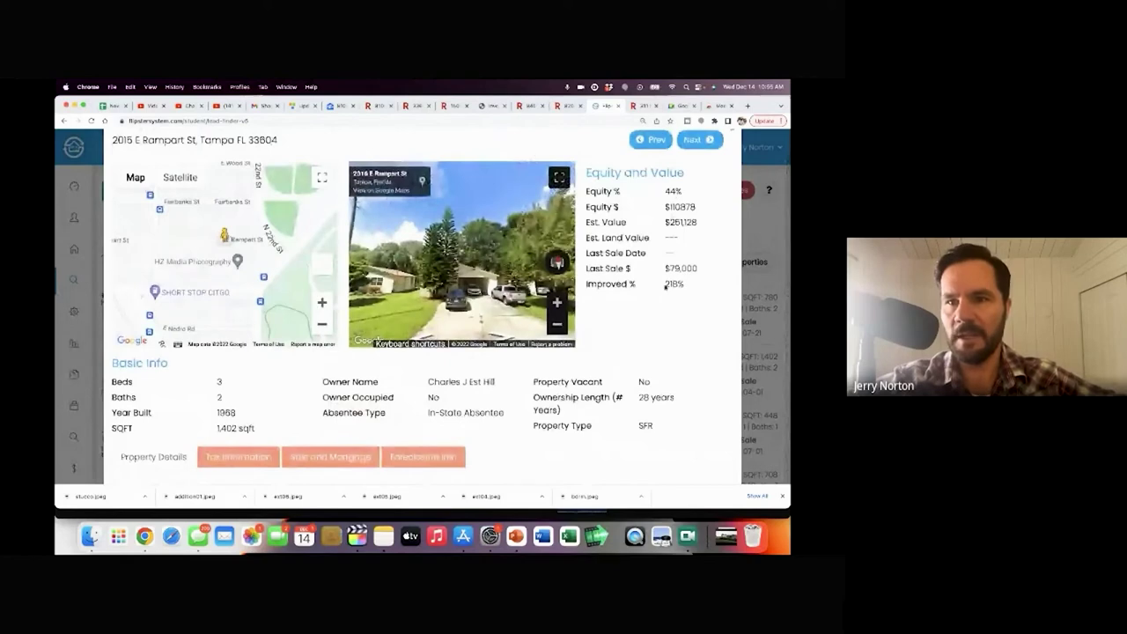
pyautogui.scroll(1, 645, 321)
pyautogui.click(693, 159)
pyautogui.scroll(-10, 472, 455)
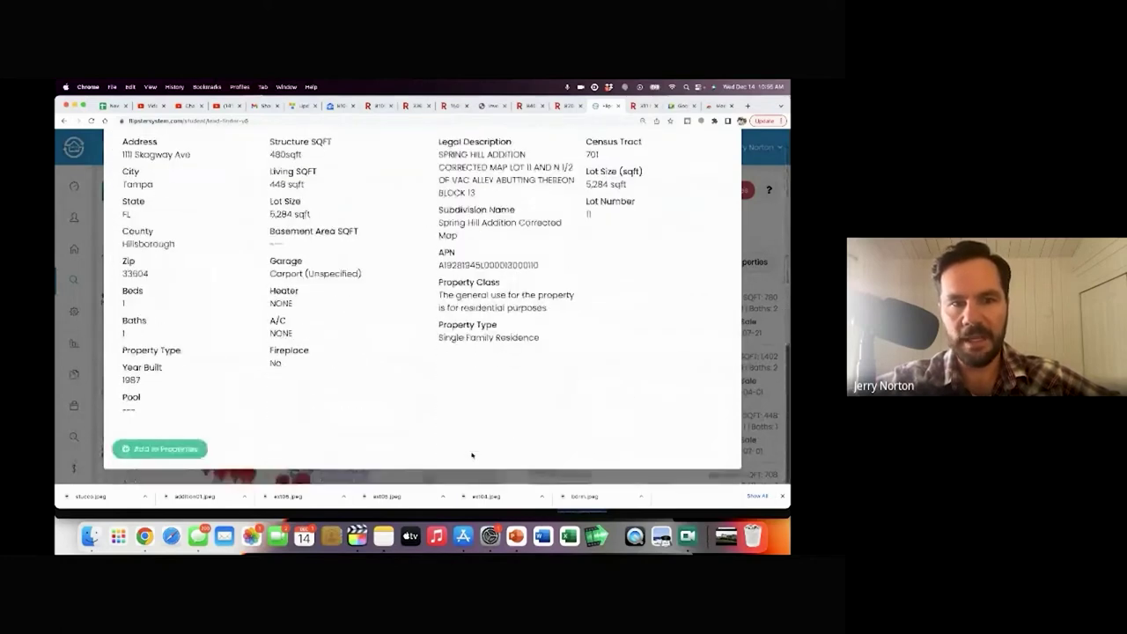
pyautogui.click(181, 450)
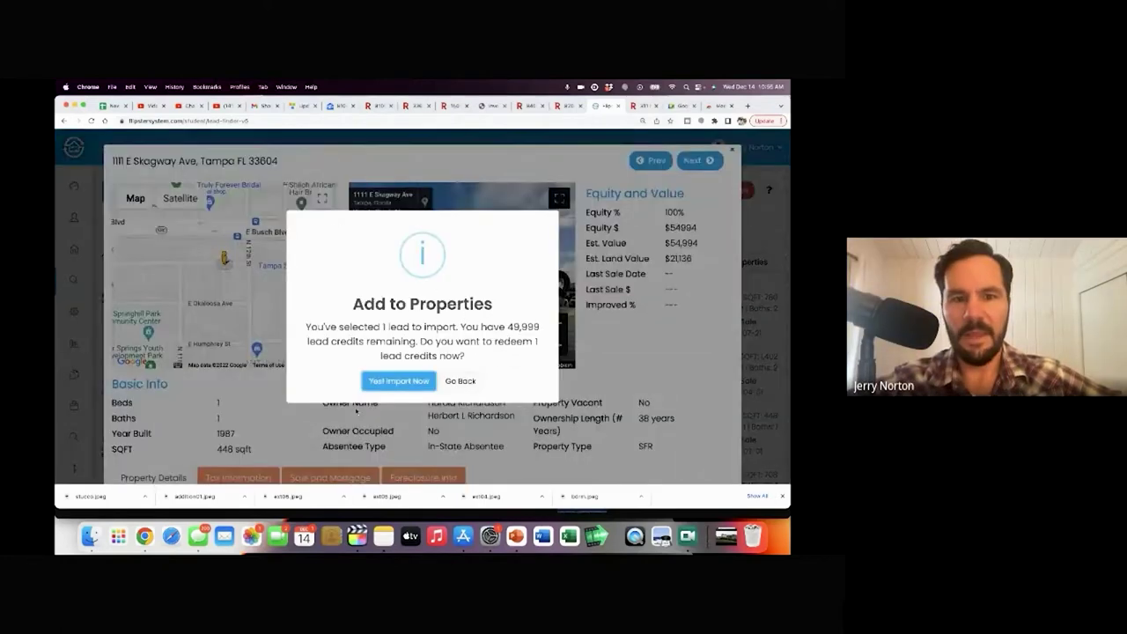
pyautogui.click(407, 382)
pyautogui.click(452, 376)
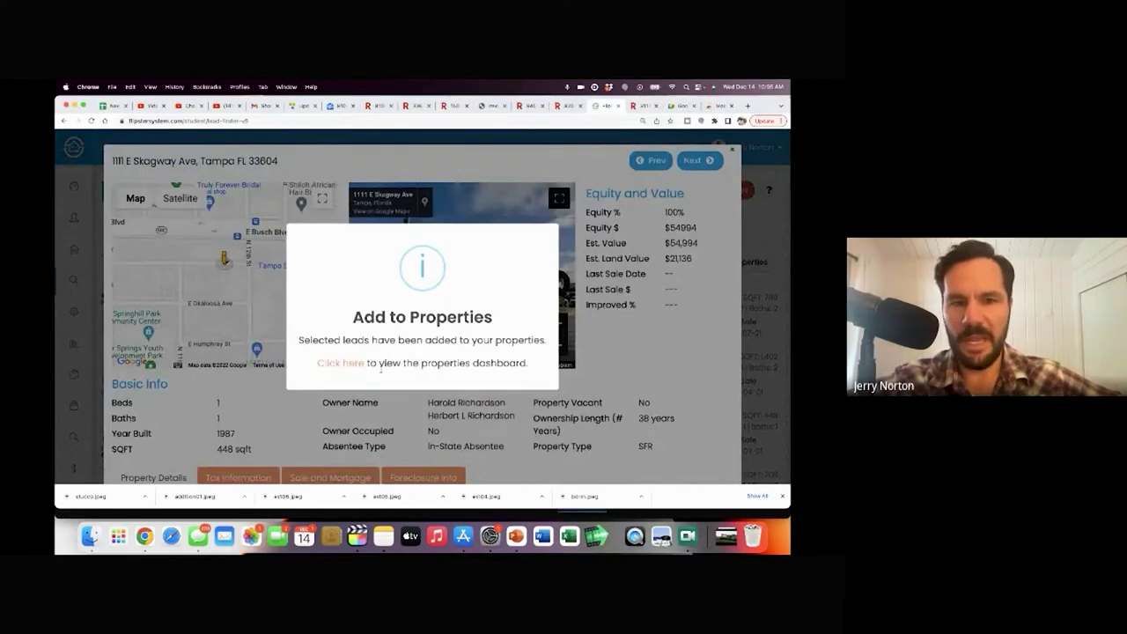
pyautogui.click(352, 366)
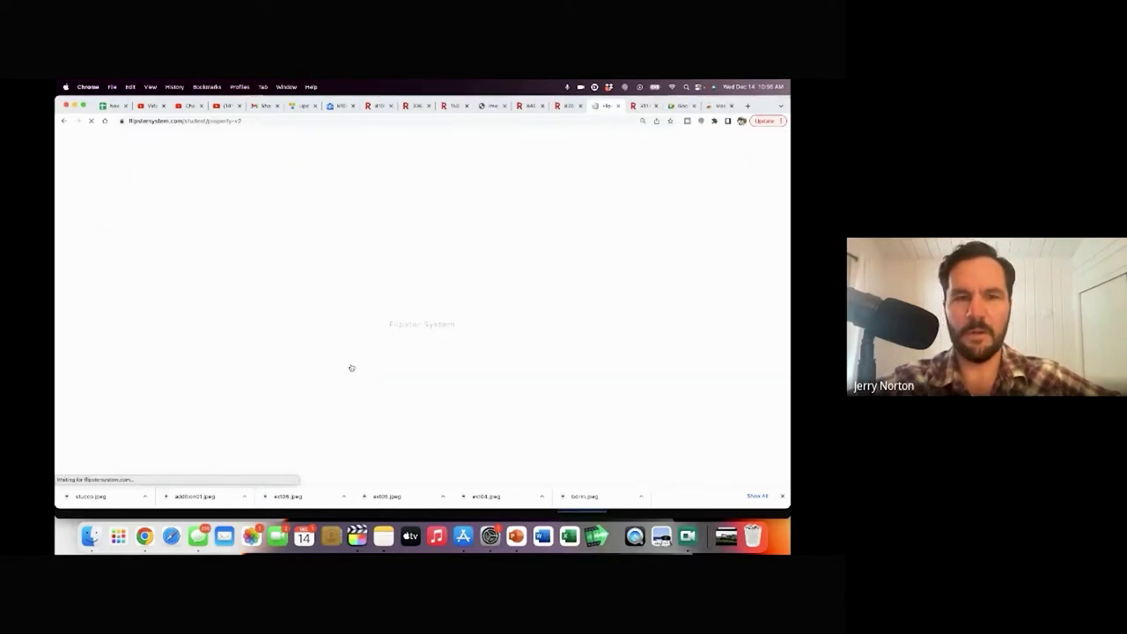
pyautogui.click(336, 312)
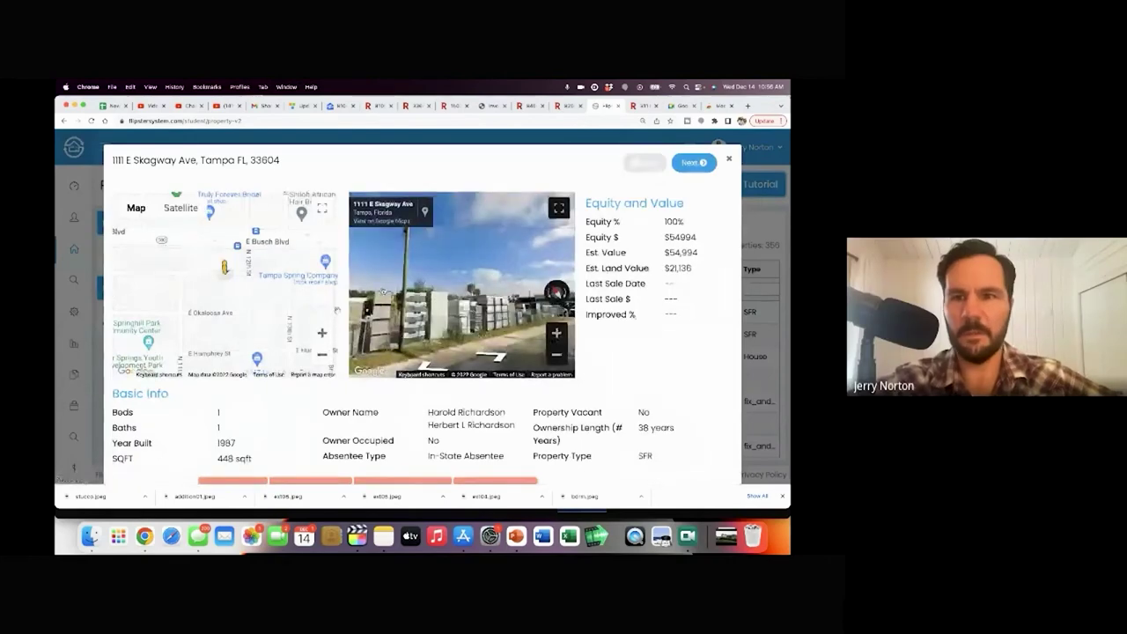
pyautogui.click(693, 162)
pyautogui.scroll(-10, 422, 470)
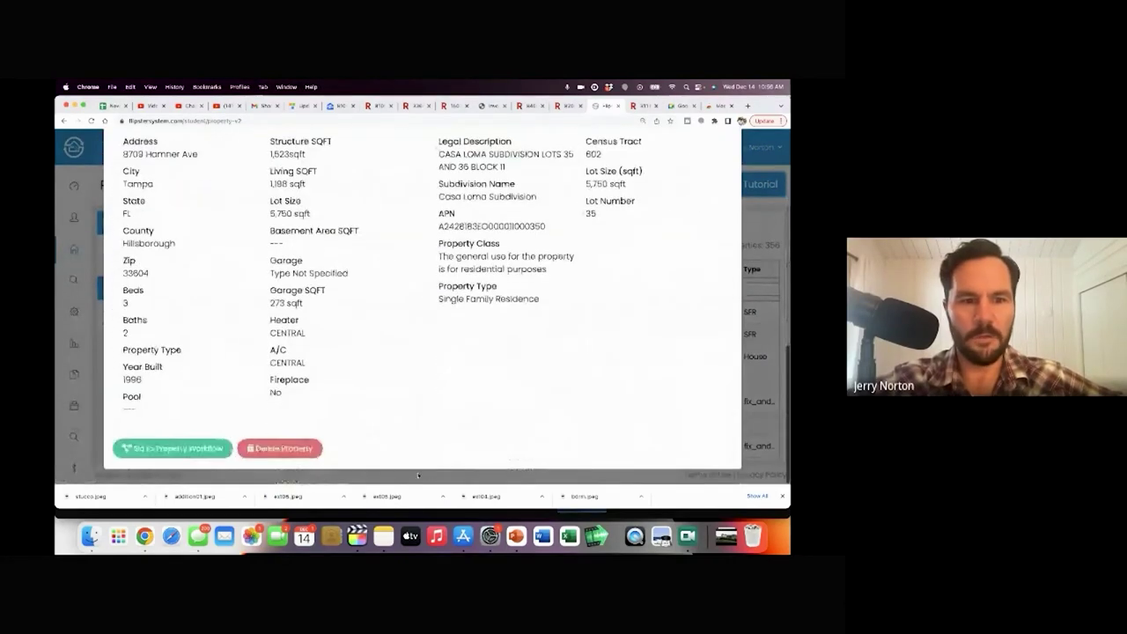
pyautogui.click(191, 450)
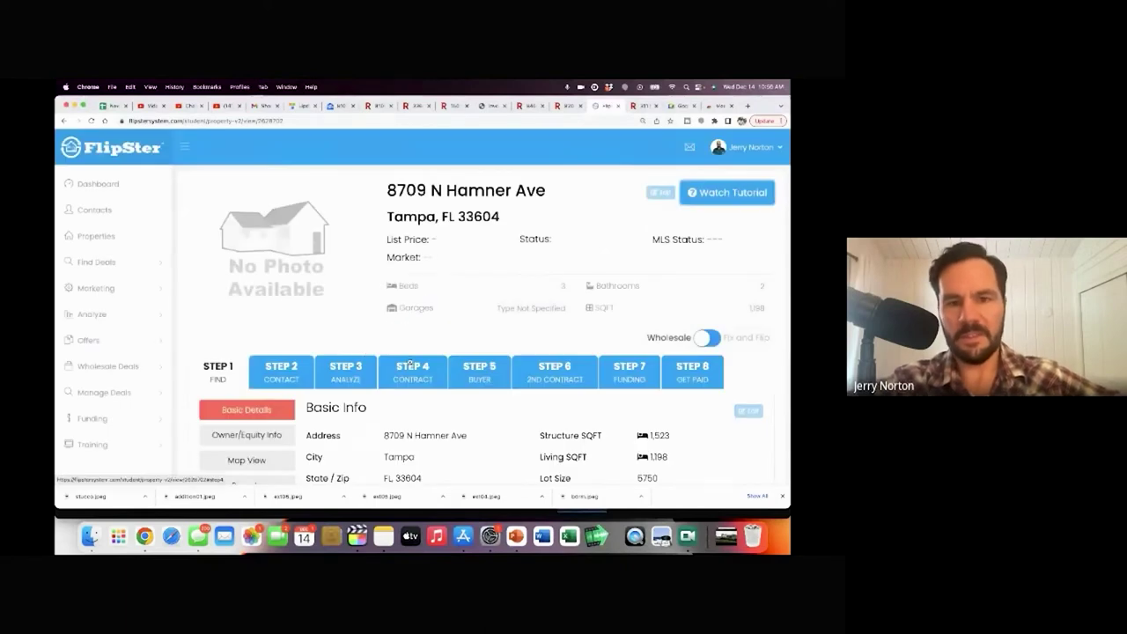
# Step: Check 8709 N Hamner Ave's Owner/Equity Info, Map View, Reports and Images, then go to Step 2 Contact
pyautogui.scroll(-4, 407, 354)
pyautogui.scroll(1, 408, 354)
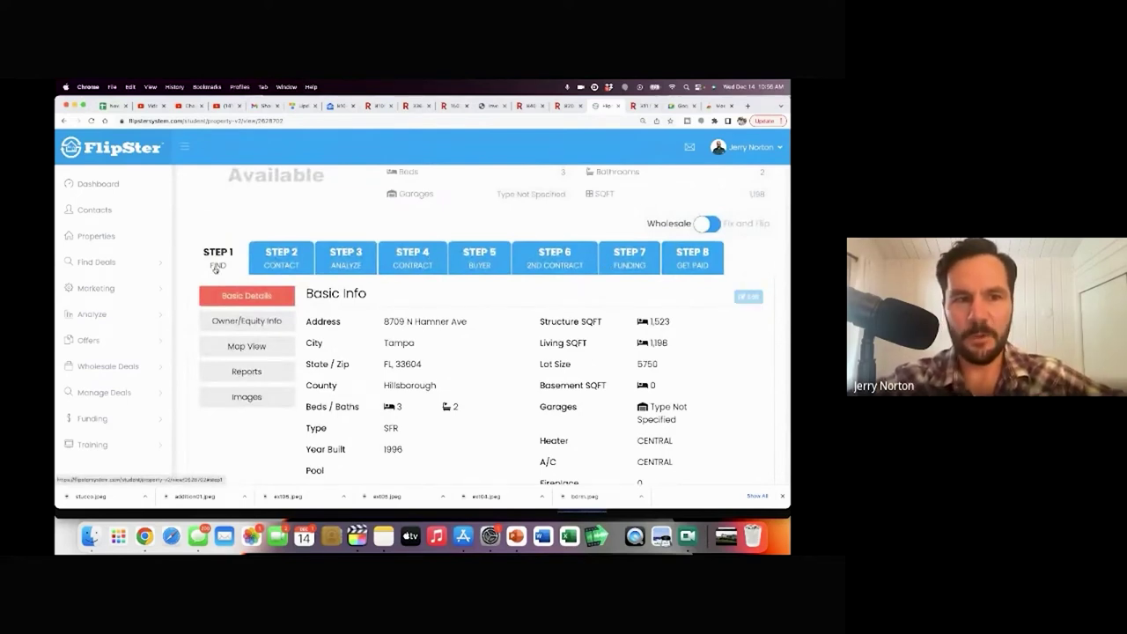
pyautogui.scroll(-1, 363, 349)
pyautogui.scroll(-1, 503, 427)
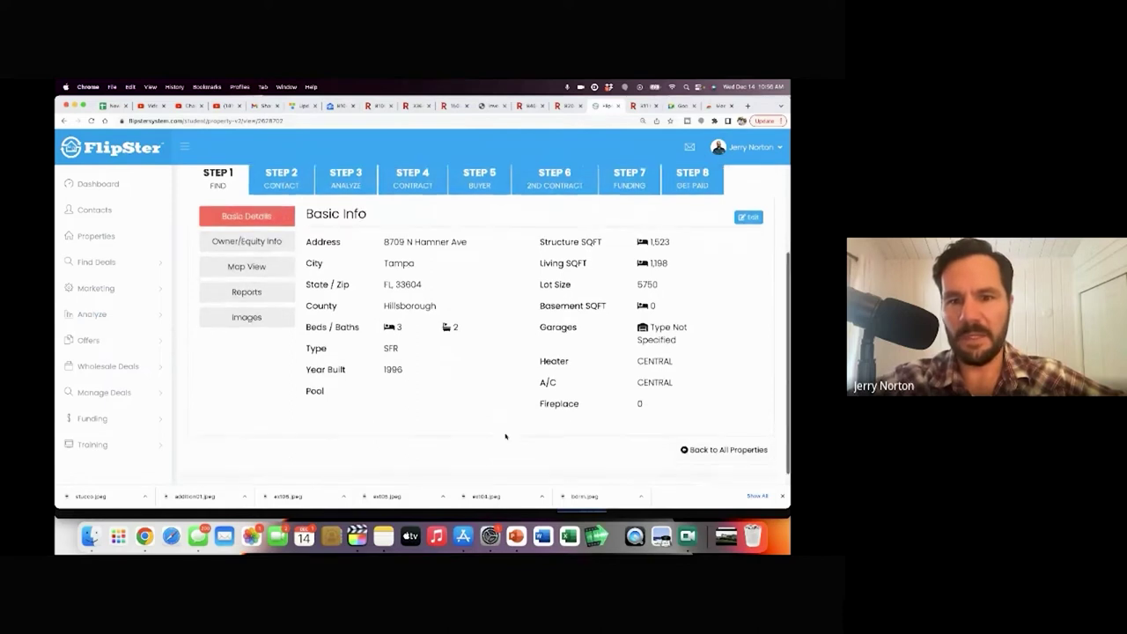
pyautogui.scroll(2, 506, 436)
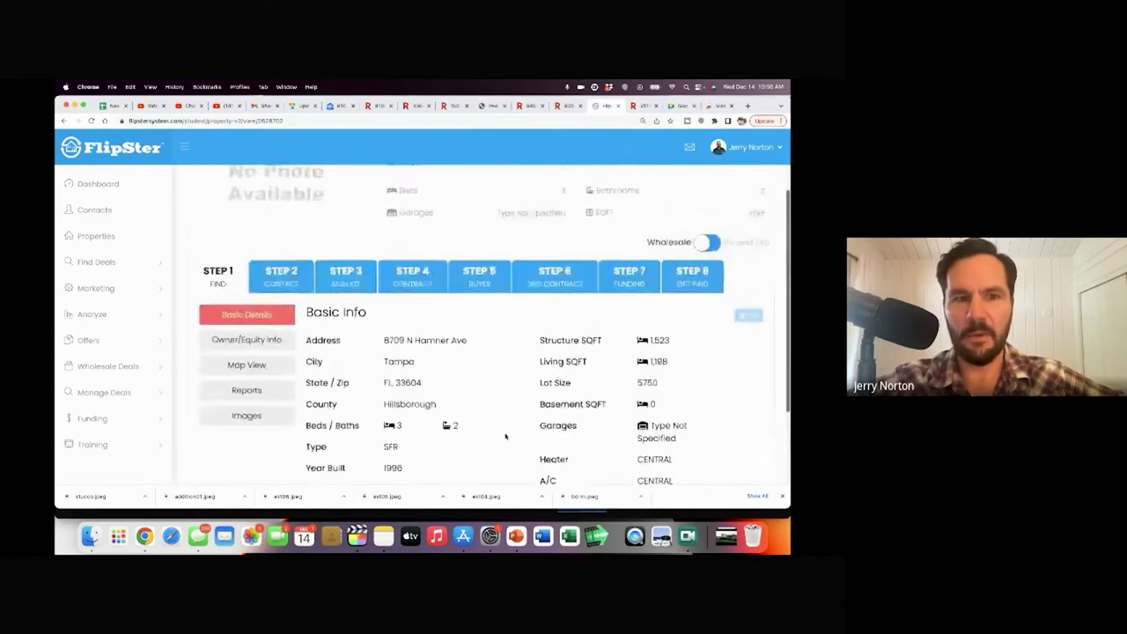
pyautogui.click(265, 351)
pyautogui.click(257, 373)
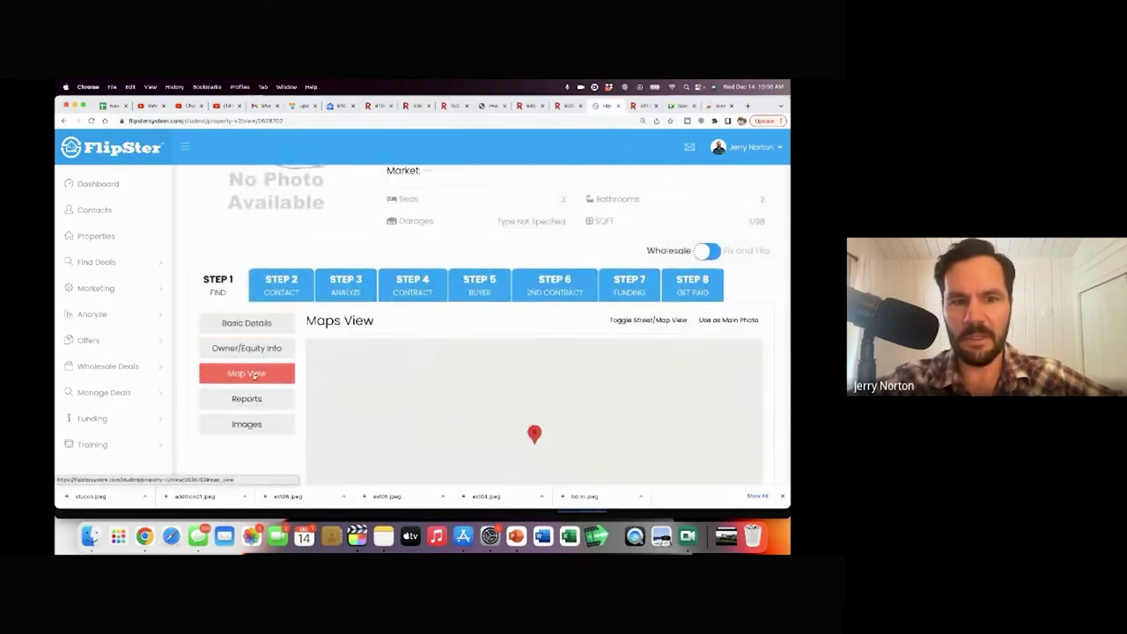
pyautogui.click(246, 402)
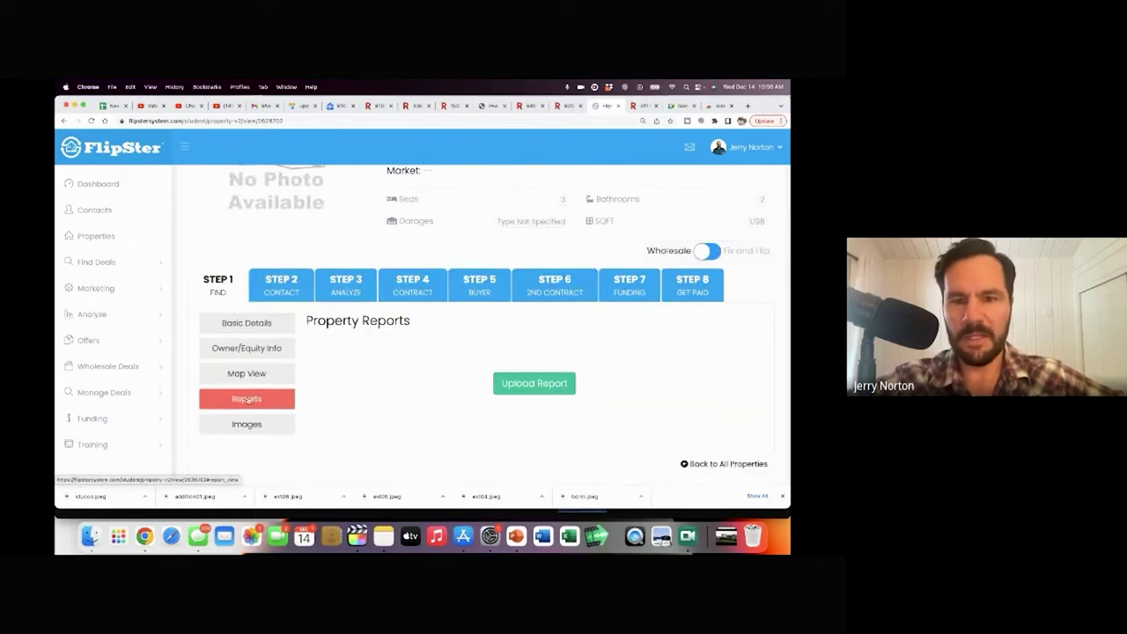
pyautogui.click(264, 425)
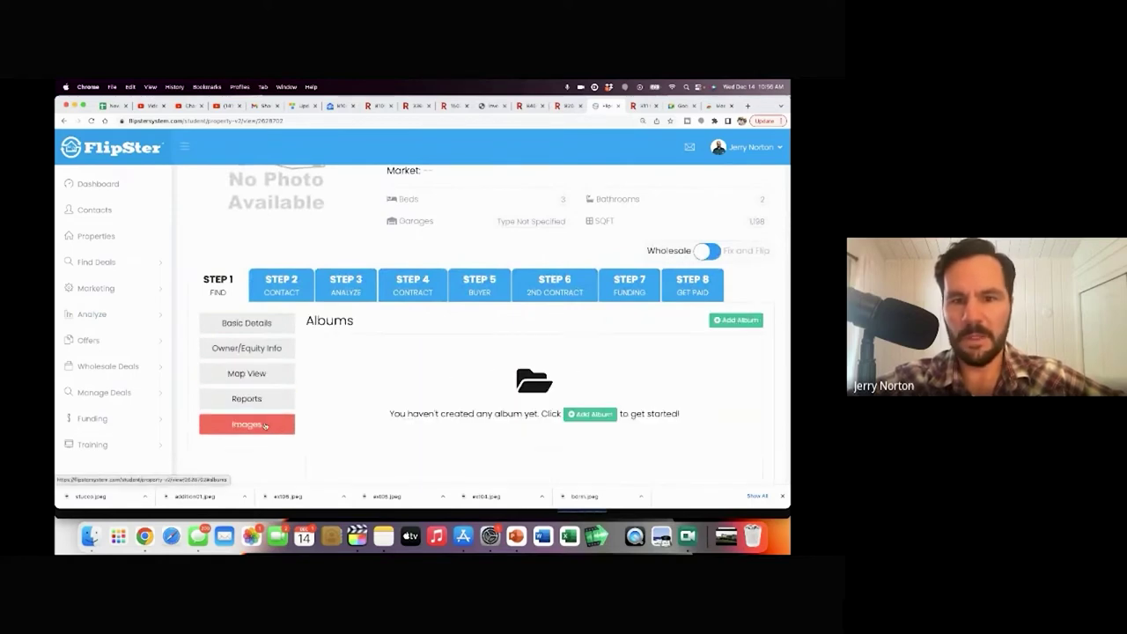
pyautogui.click(289, 293)
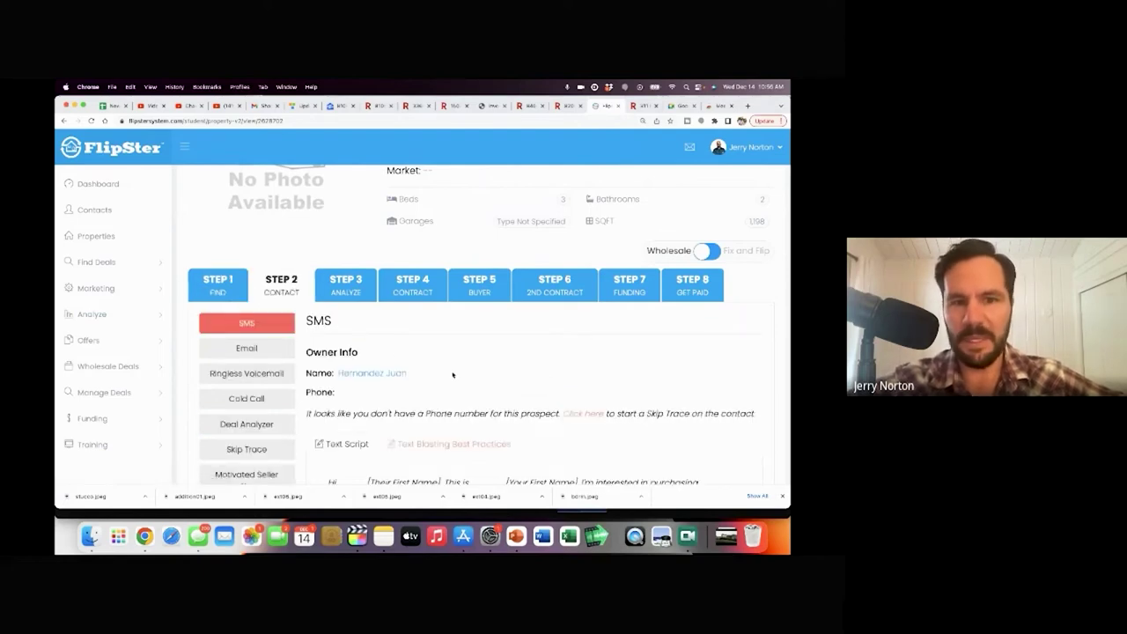
# Step: View the text blasting best practices, then return to the SMS text script
pyautogui.scroll(-5, 454, 371)
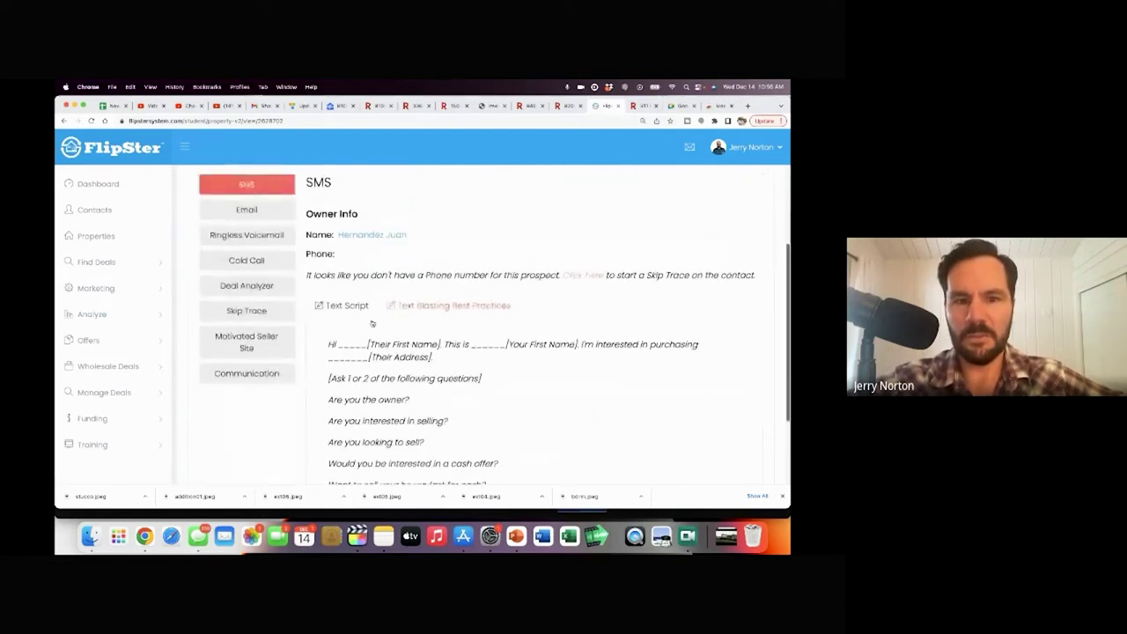
pyautogui.scroll(2, 373, 324)
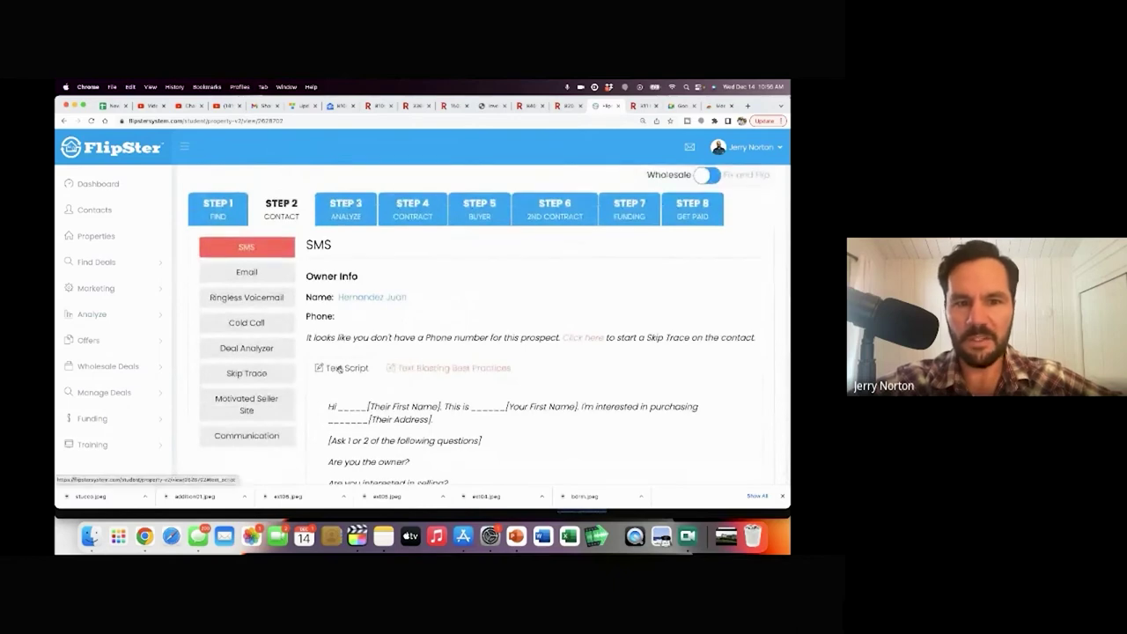
pyautogui.click(428, 369)
pyautogui.scroll(-1, 429, 370)
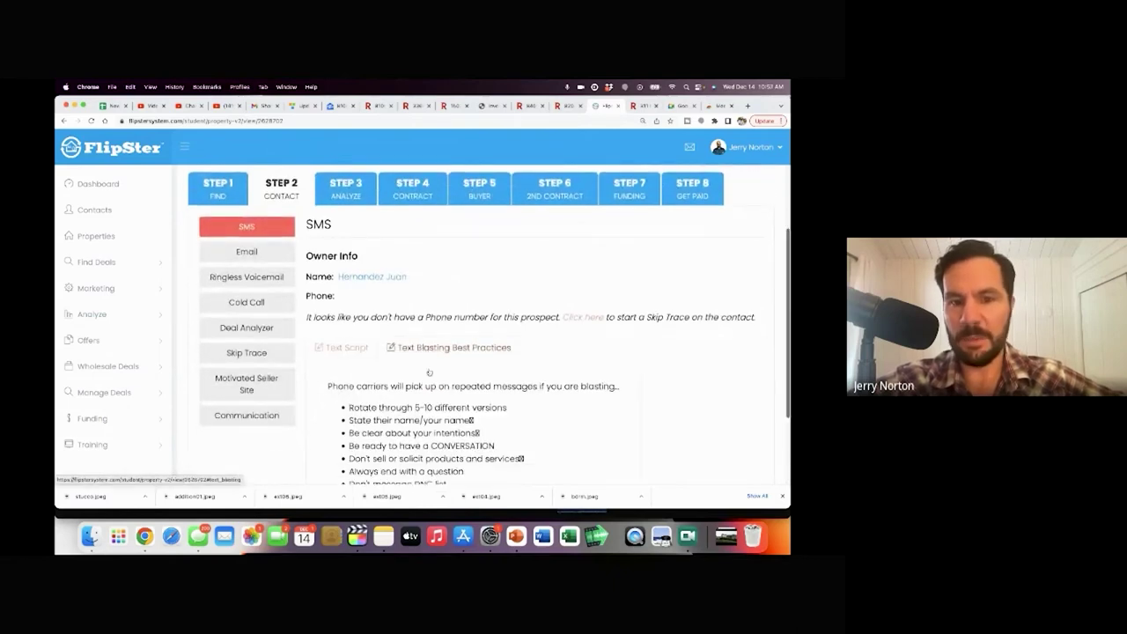
pyautogui.click(344, 331)
pyautogui.scroll(2, 264, 299)
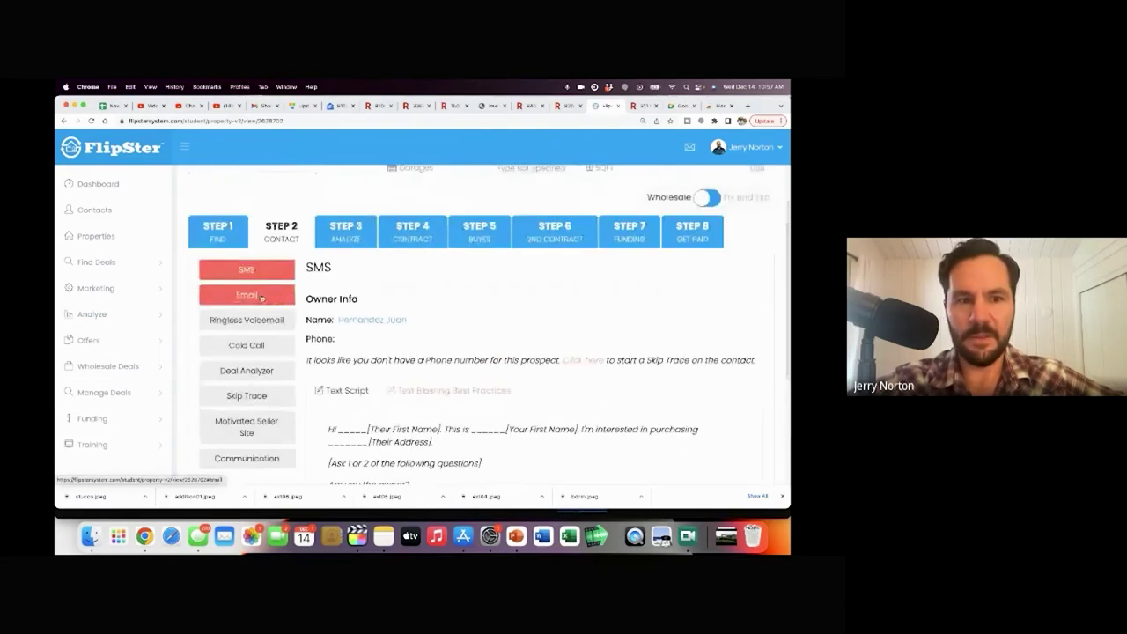
# Step: Show the owner's cold call script and motivated seller lead sheet
pyautogui.click(246, 344)
pyautogui.scroll(-1, 415, 363)
pyautogui.scroll(-2, 415, 364)
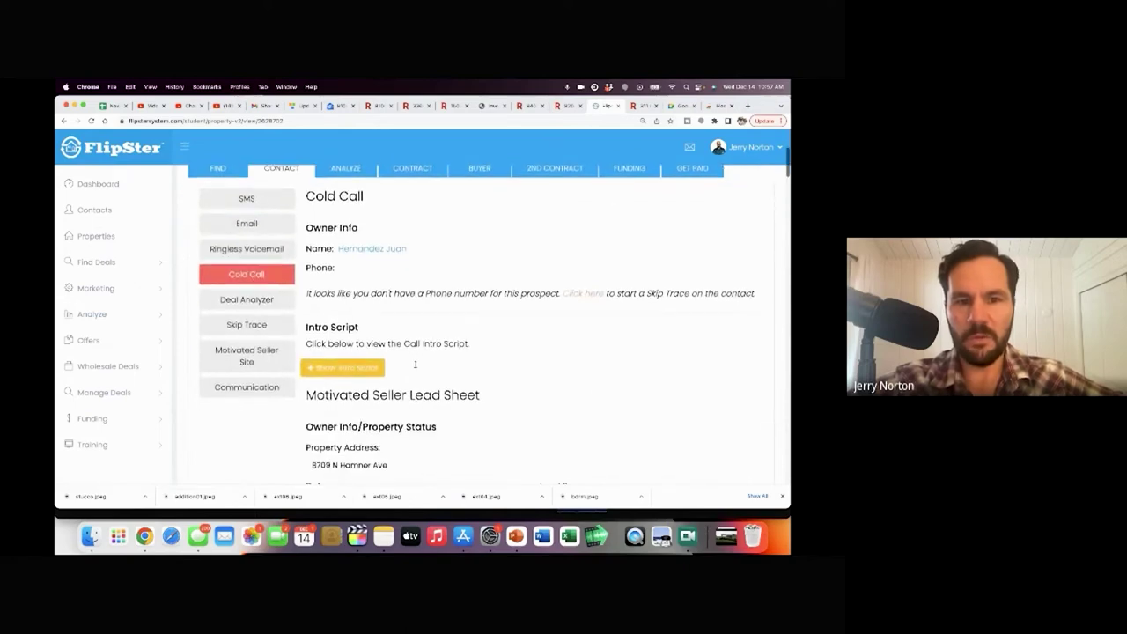
pyautogui.scroll(3, 353, 369)
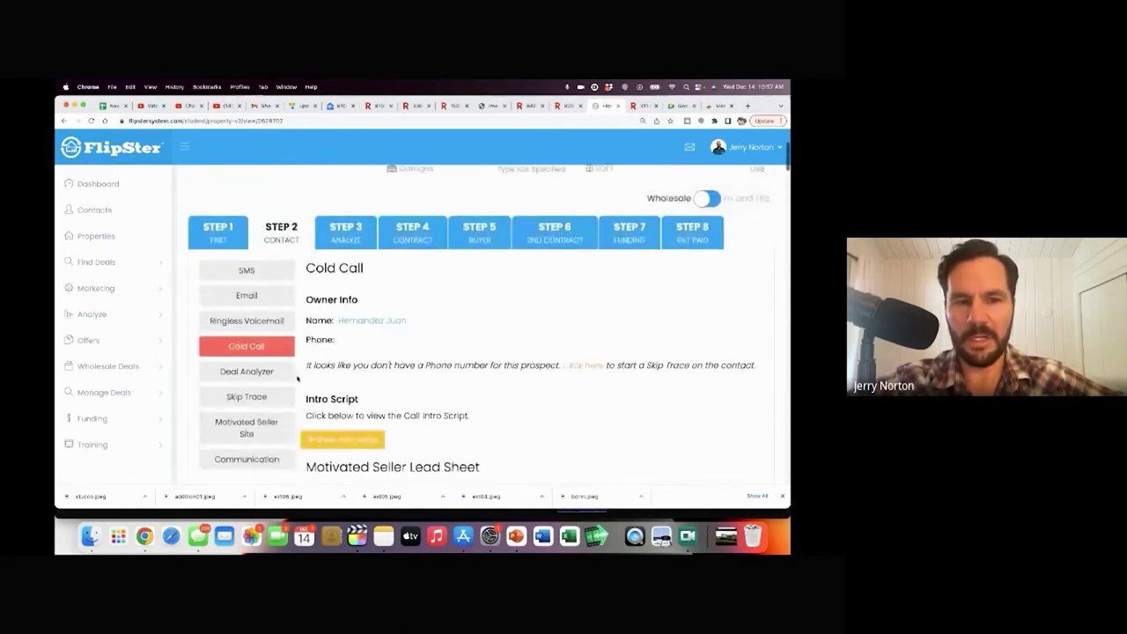
pyautogui.scroll(-1, 264, 366)
# Step: Run a Deal Analyzer analysis as Fix and Flip with Average Rehab and no wholesaling
pyautogui.click(264, 344)
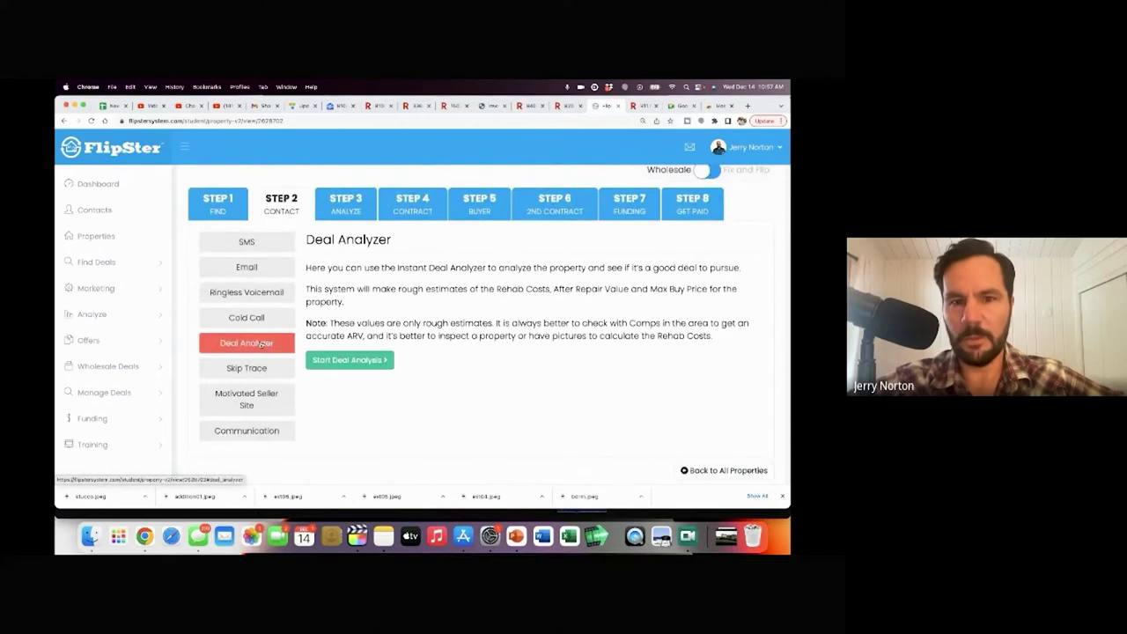
pyautogui.click(345, 360)
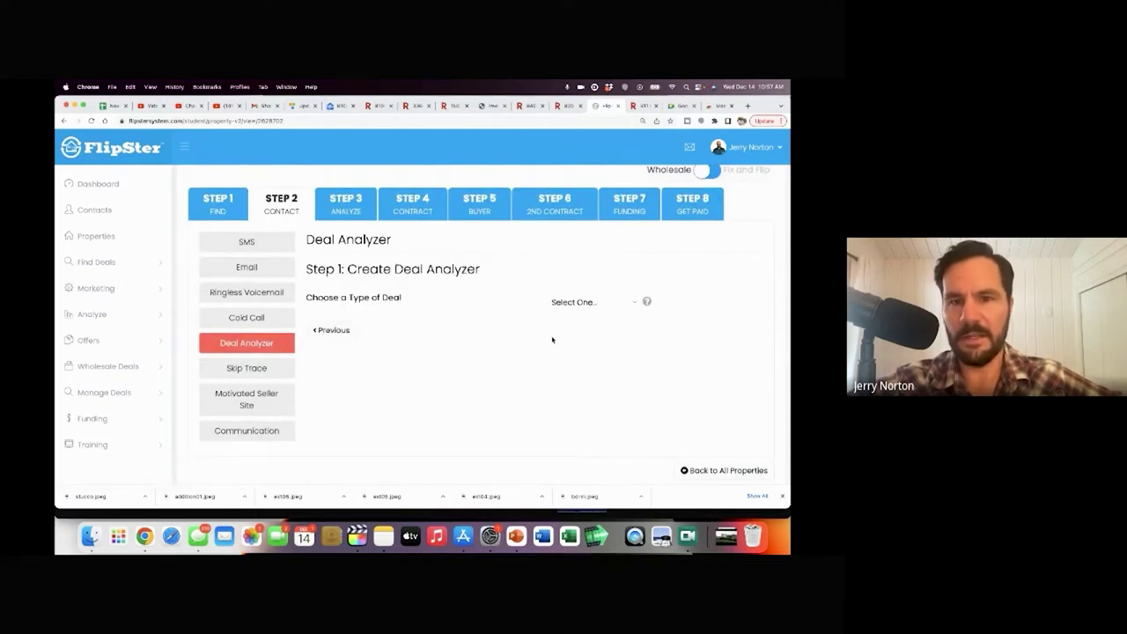
pyautogui.click(577, 302)
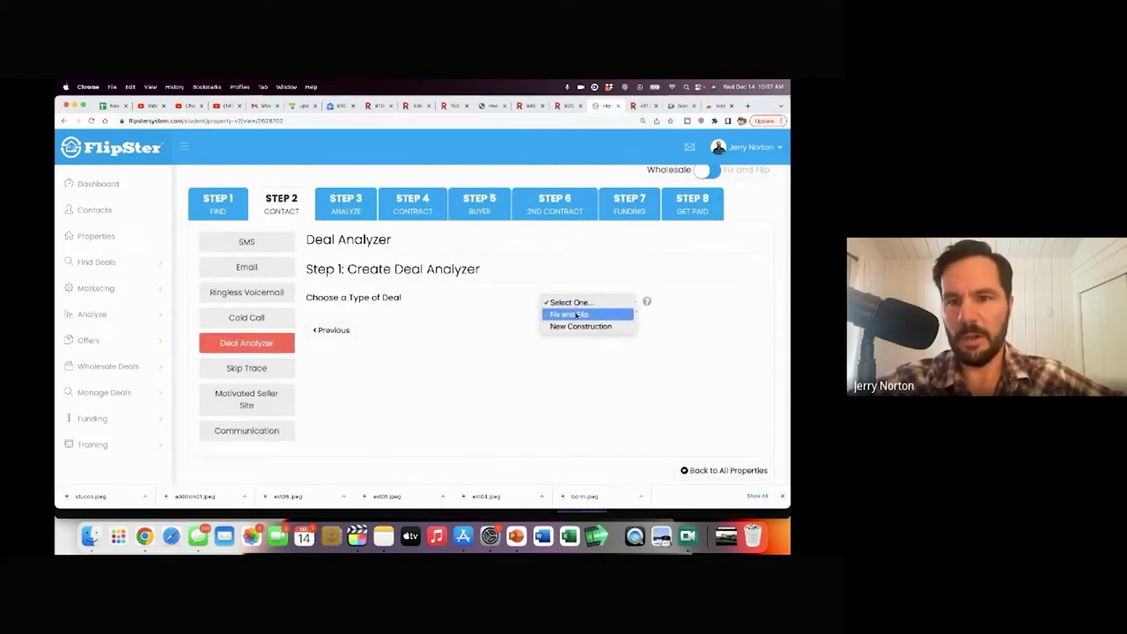
pyautogui.click(577, 314)
pyautogui.click(570, 326)
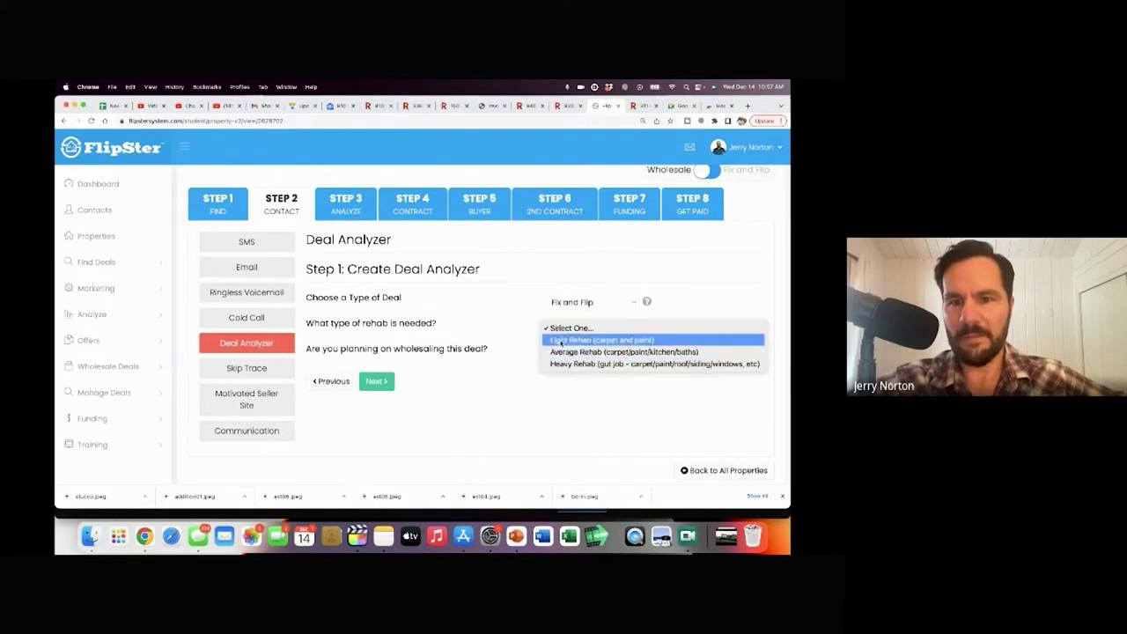
pyautogui.click(581, 352)
pyautogui.click(568, 352)
pyautogui.click(558, 353)
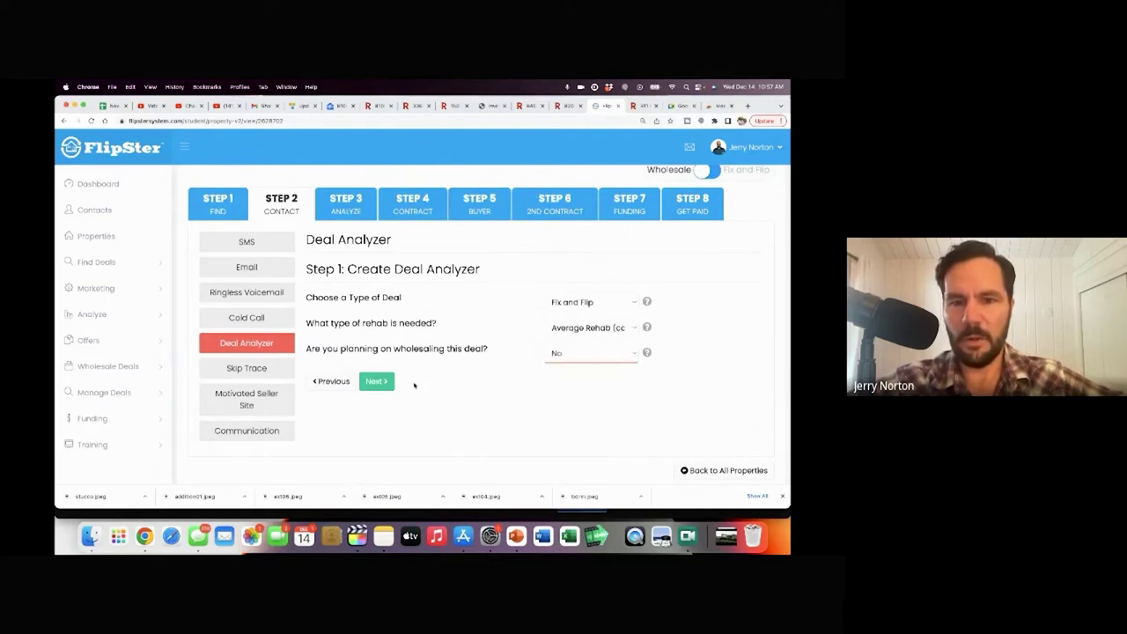
pyautogui.click(377, 381)
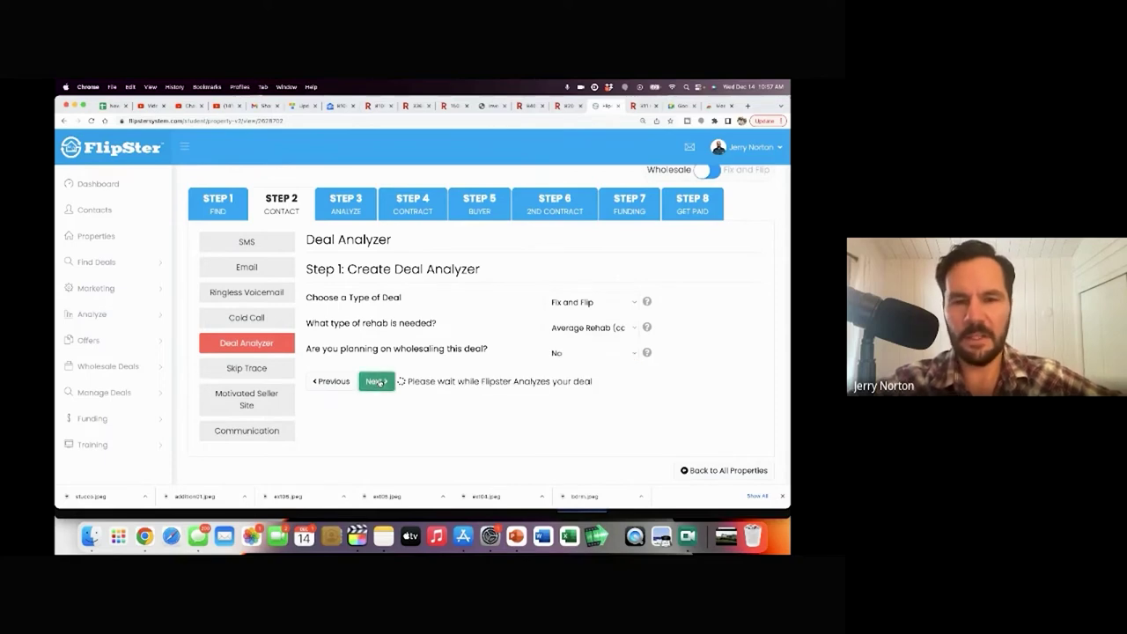
pyautogui.scroll(-10, 455, 371)
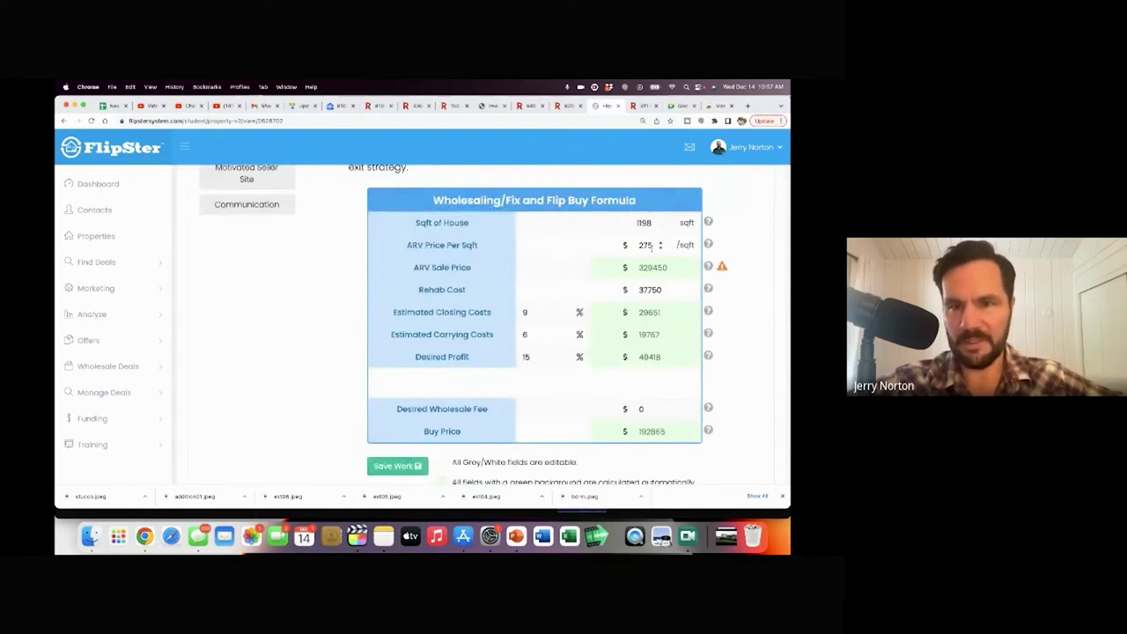
# Step: Enter a 15000 desired wholesale fee, lowering the buy price from 192865 to 177865
pyautogui.moveTo(654, 246); pyautogui.dragTo(626, 246)
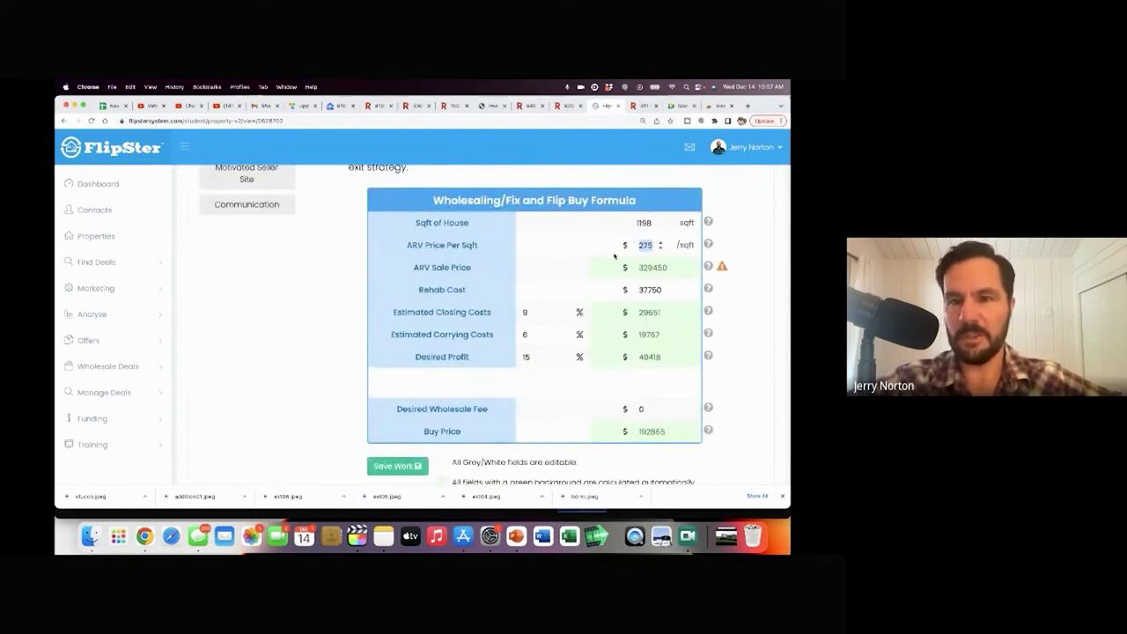
pyautogui.click(665, 267)
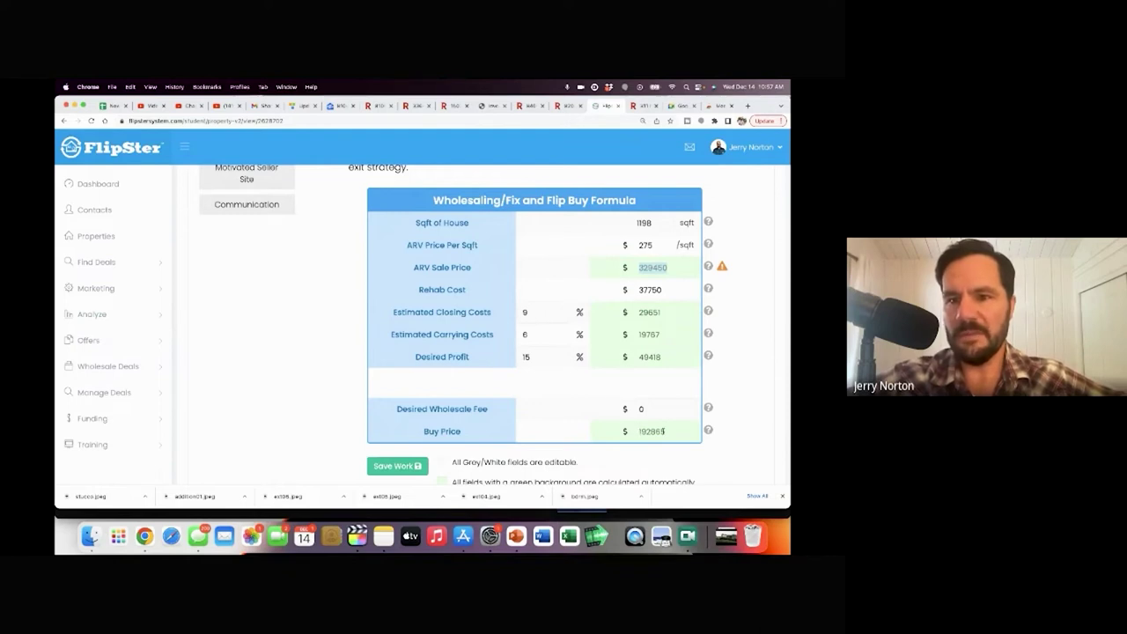
pyautogui.moveTo(665, 431); pyautogui.dragTo(614, 412)
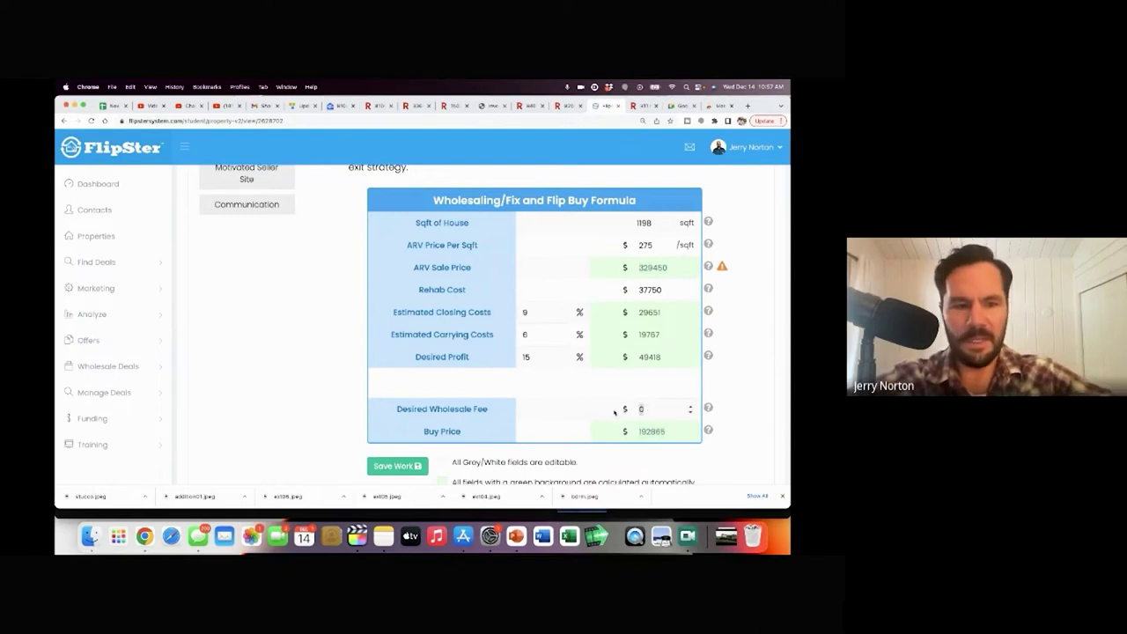
pyautogui.write('15000')
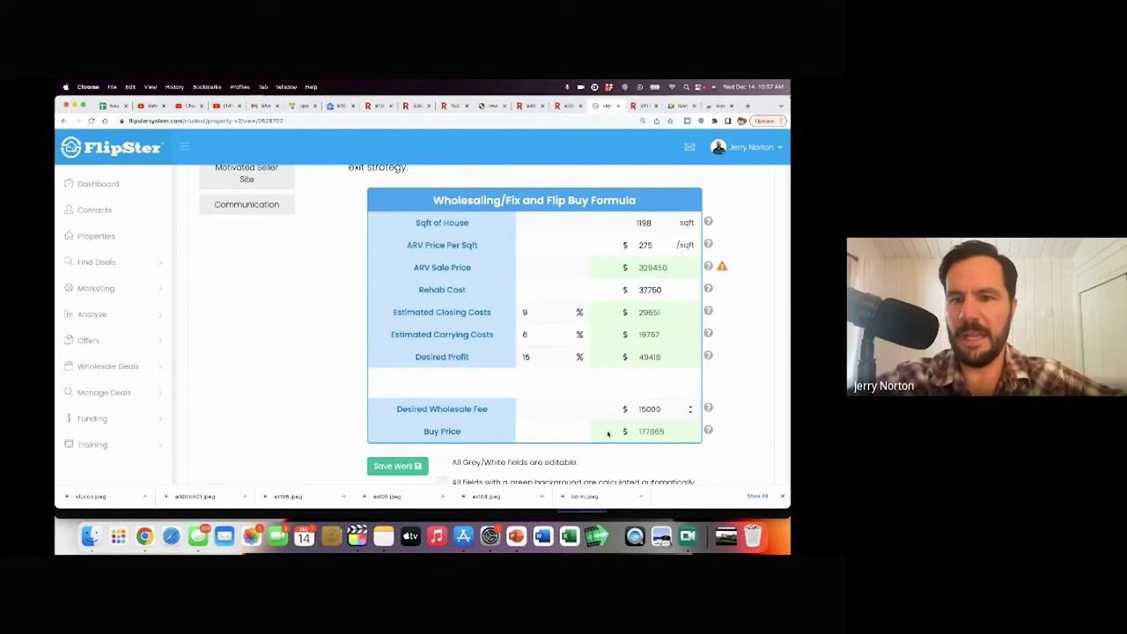
pyautogui.click(660, 432)
pyautogui.moveTo(662, 432); pyautogui.dragTo(622, 431)
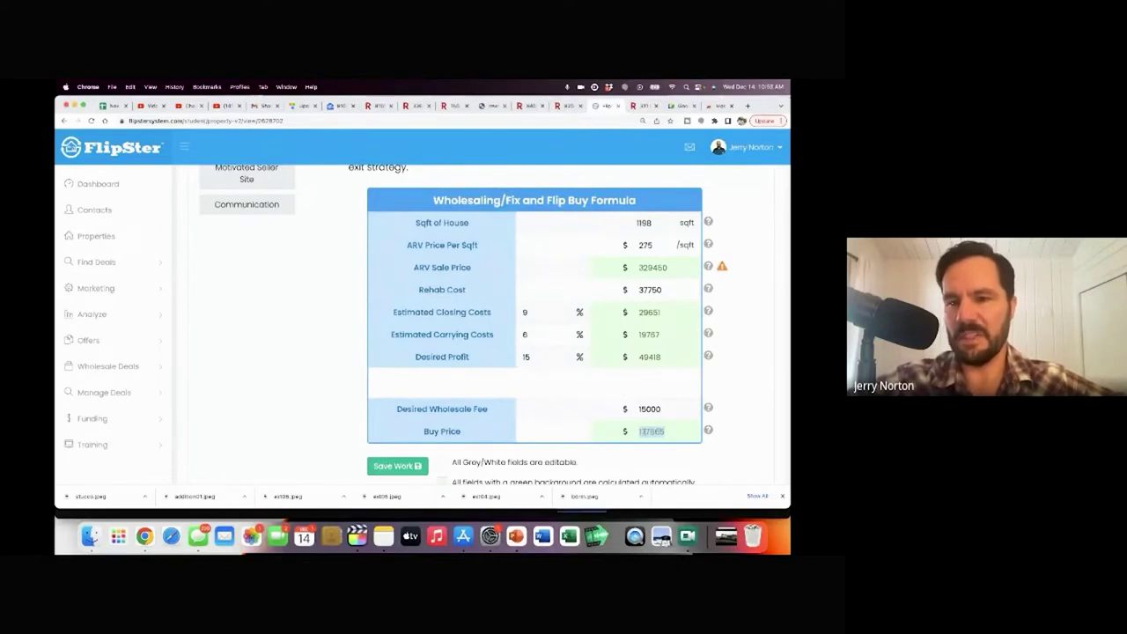
pyautogui.scroll(10, 646, 303)
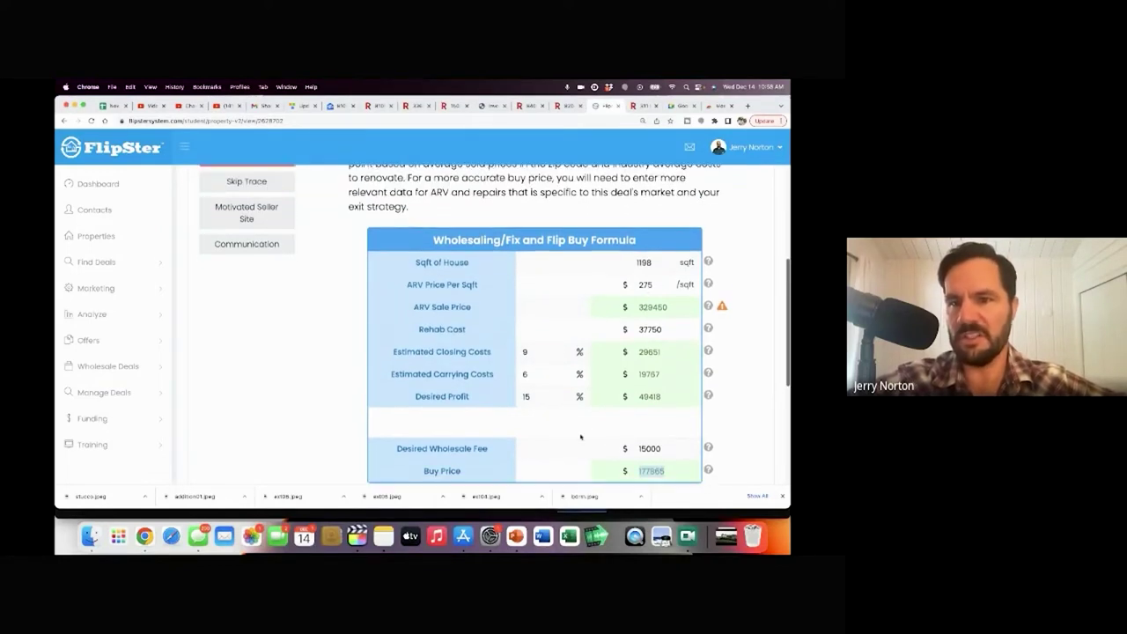
pyautogui.scroll(-3, 370, 271)
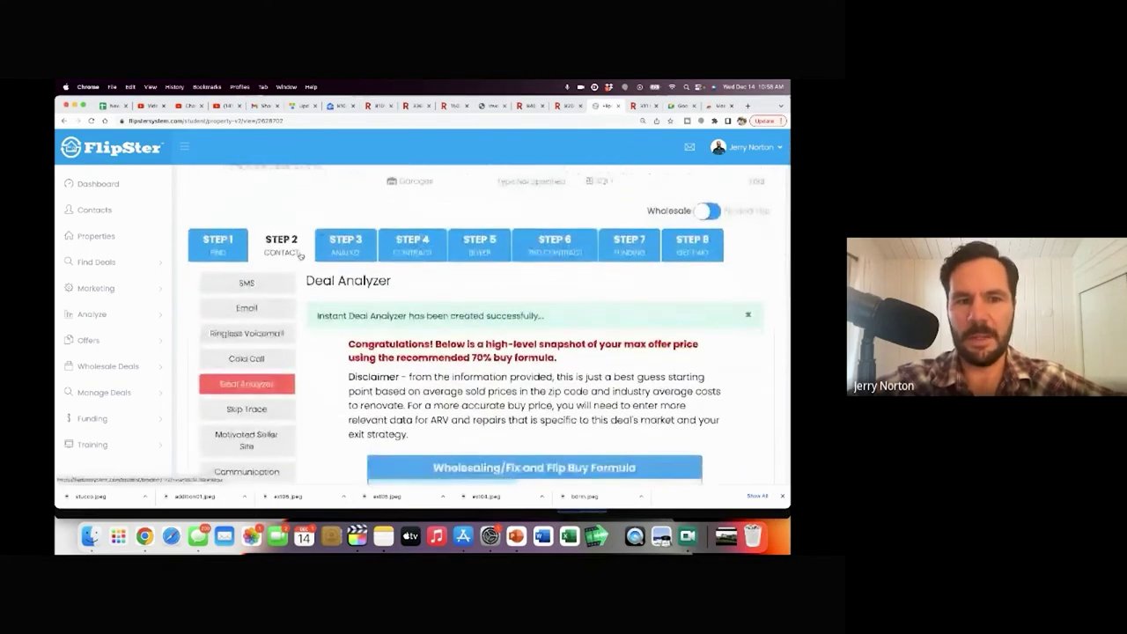
# Step: View the owner's skip trace options and the motivated seller site setup
pyautogui.click(246, 408)
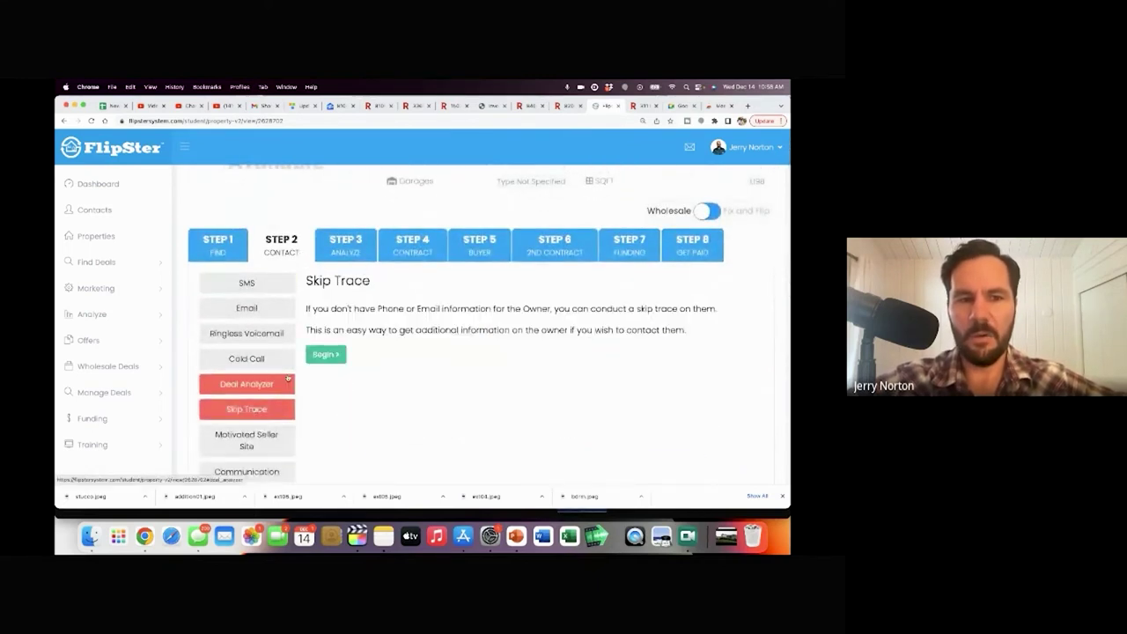
pyautogui.scroll(-1, 264, 387)
pyautogui.click(254, 399)
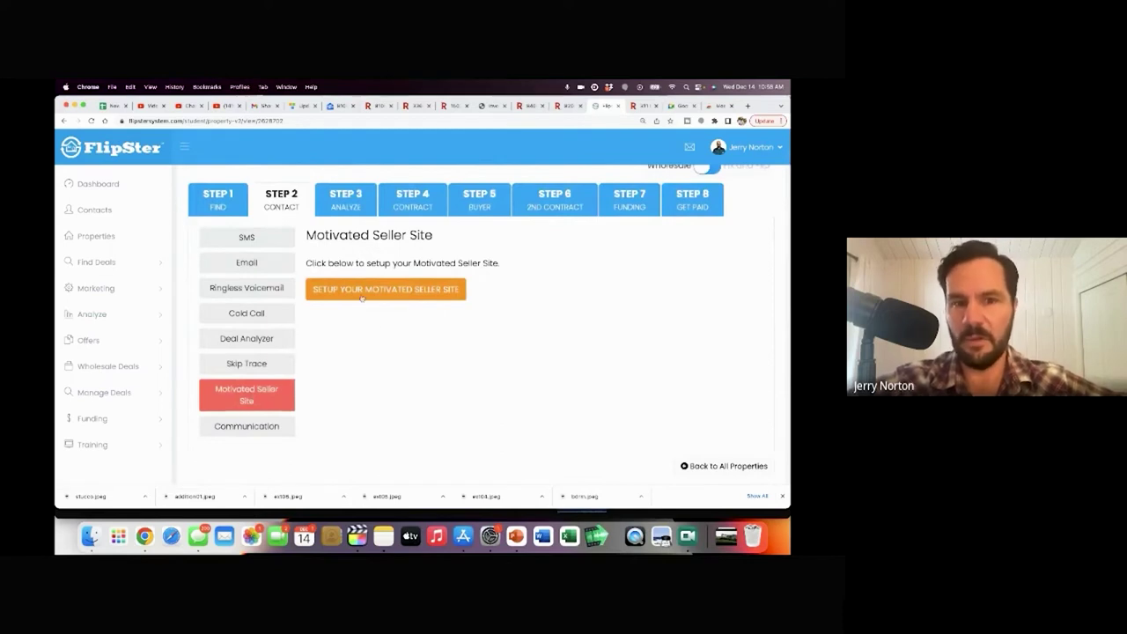
# Step: Step through the Step 3 Analyze through Step 7 Funding stage tabs
pyautogui.click(340, 203)
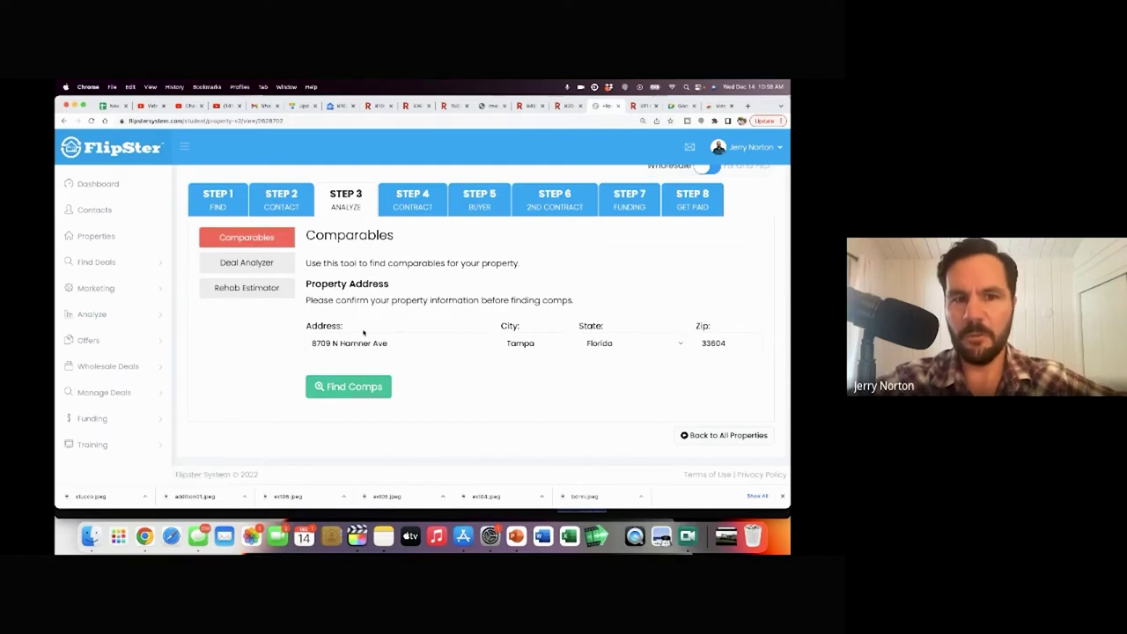
pyautogui.click(409, 204)
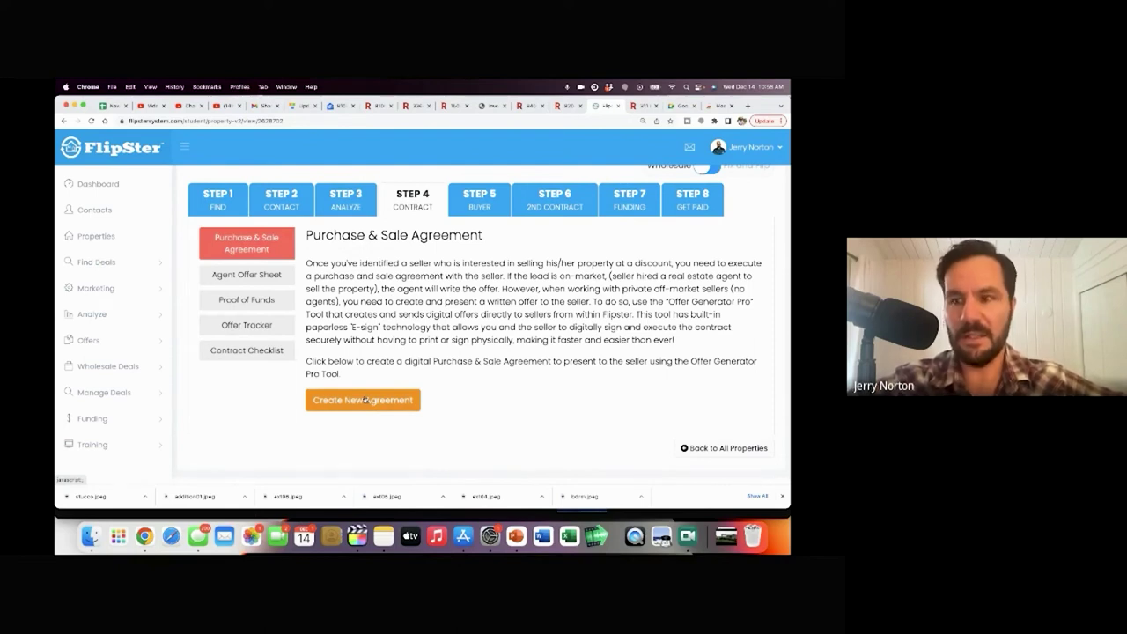
pyautogui.click(479, 200)
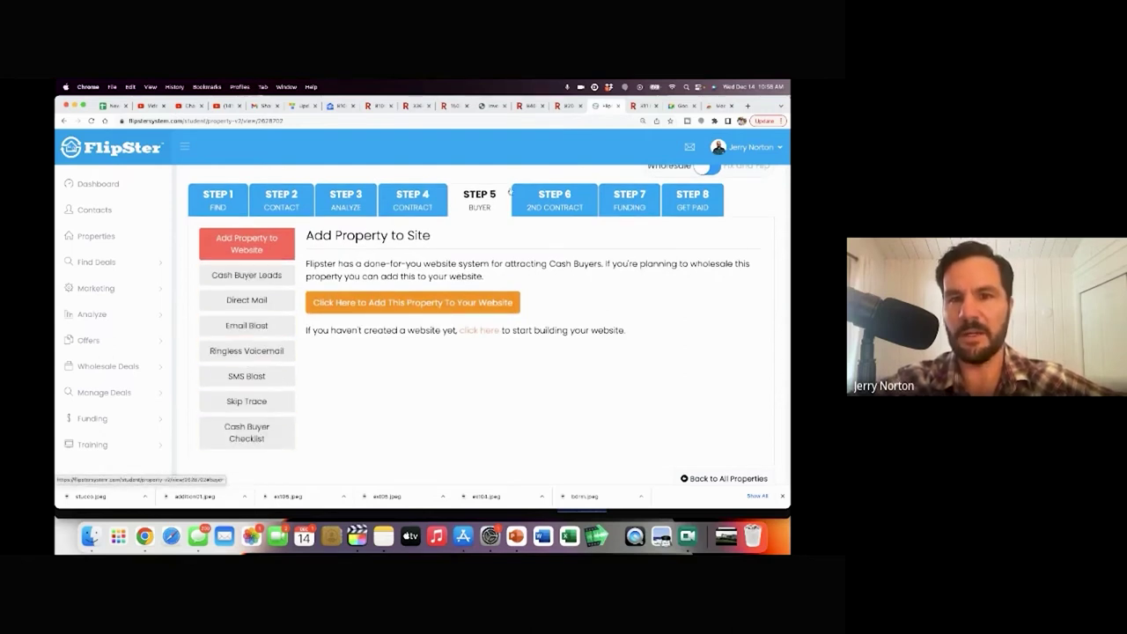
pyautogui.click(555, 201)
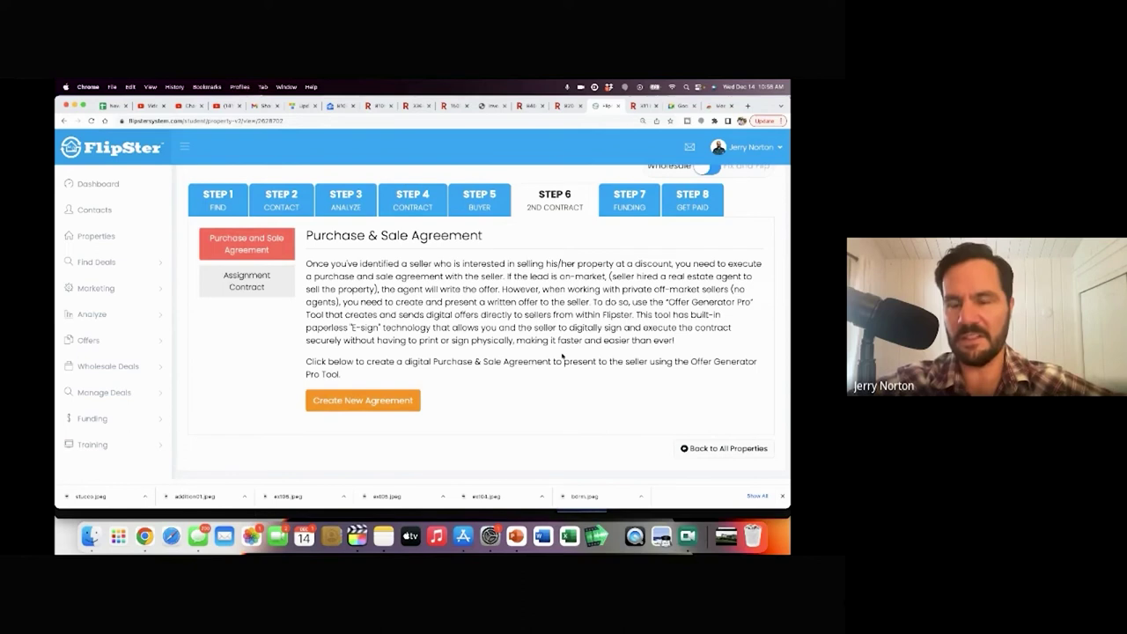
pyautogui.click(629, 199)
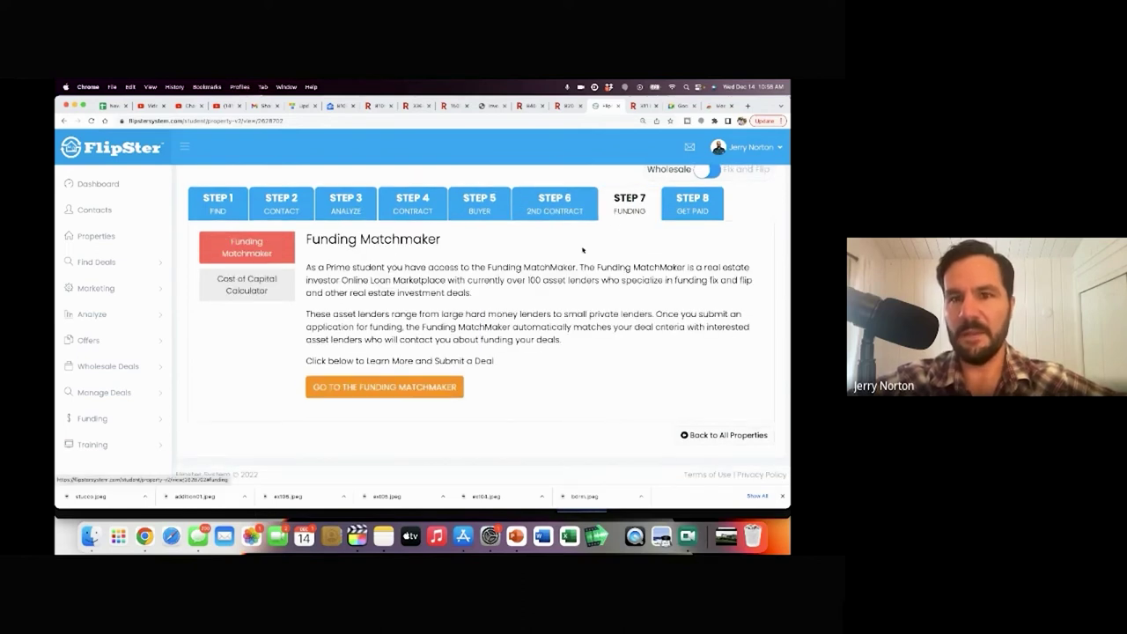
pyautogui.scroll(2, 614, 221)
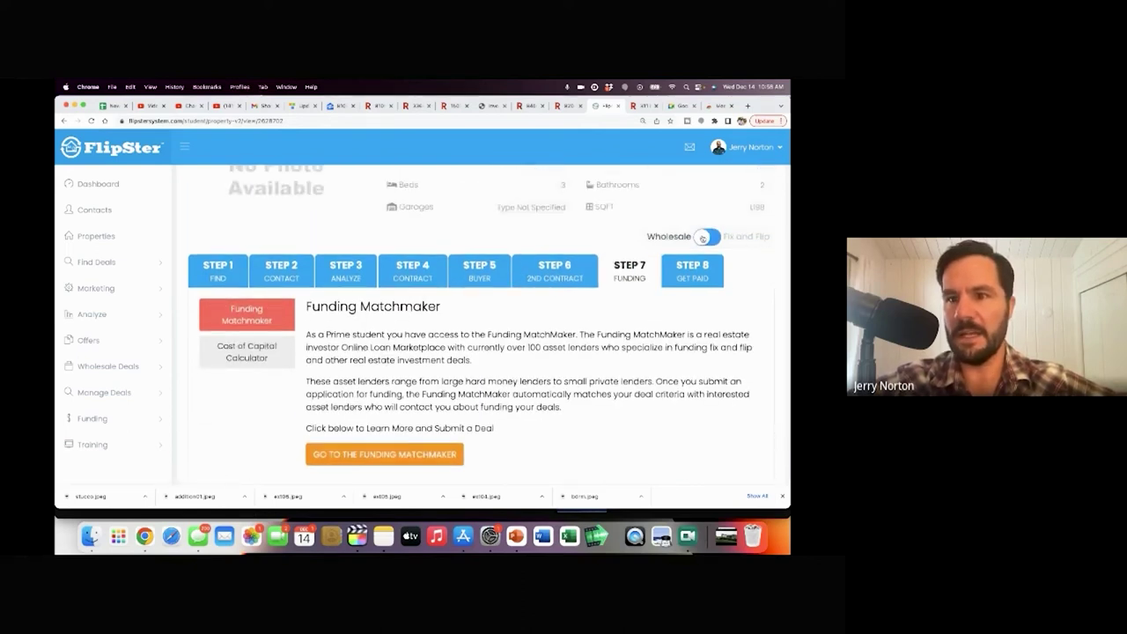
# Step: Switch the property's workflow to Fix and Flip and then back to Wholesale
pyautogui.click(703, 237)
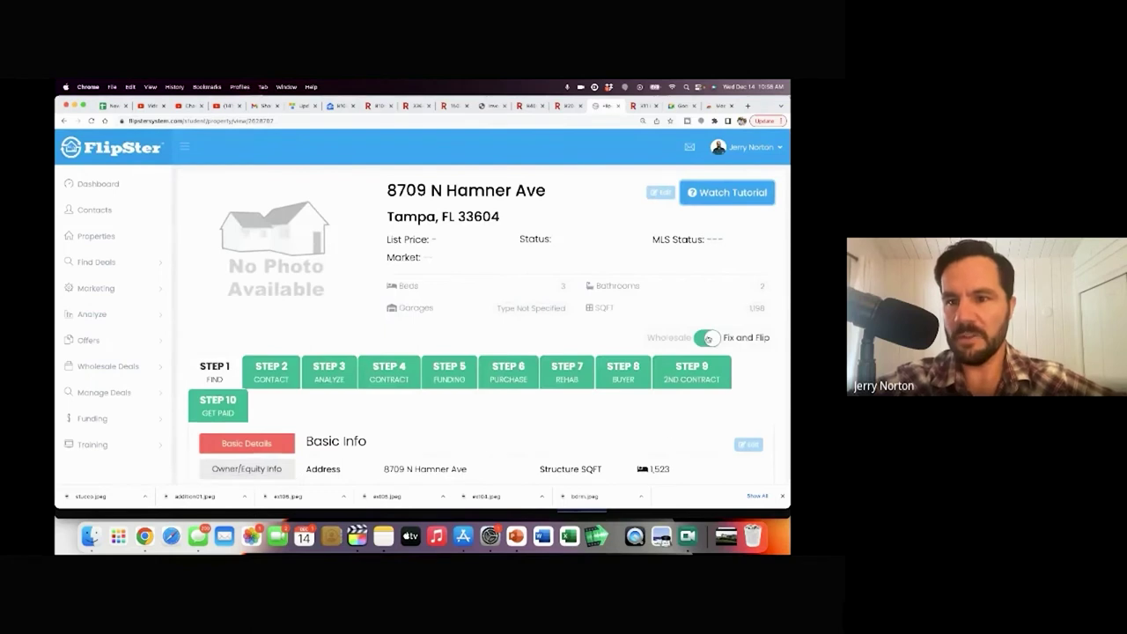
pyautogui.scroll(-5, 674, 338)
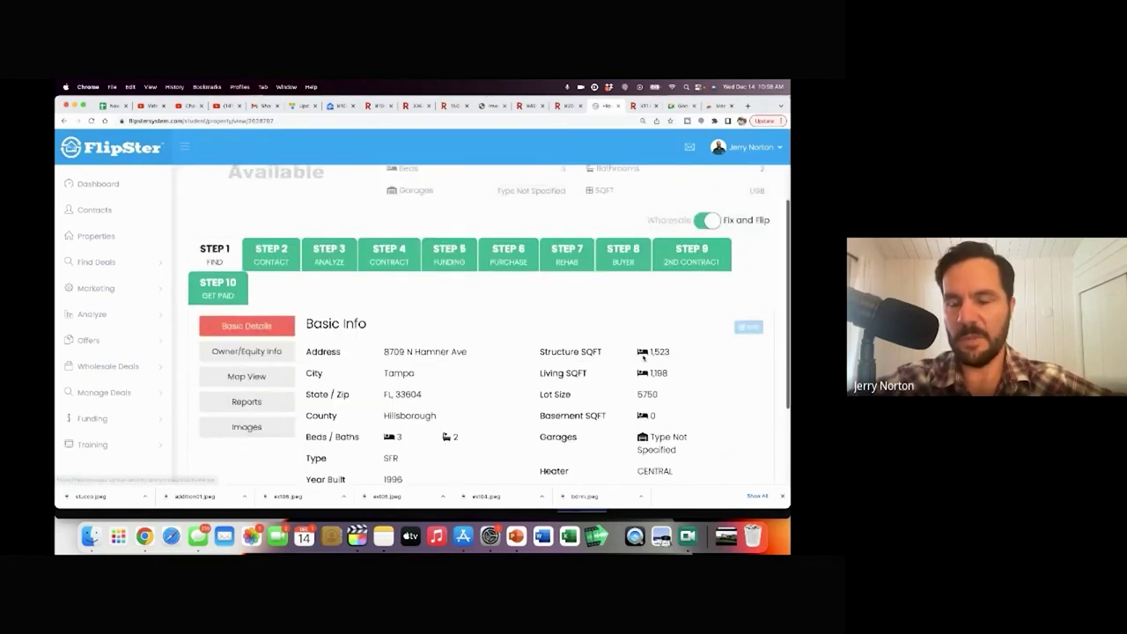
pyautogui.scroll(3, 710, 264)
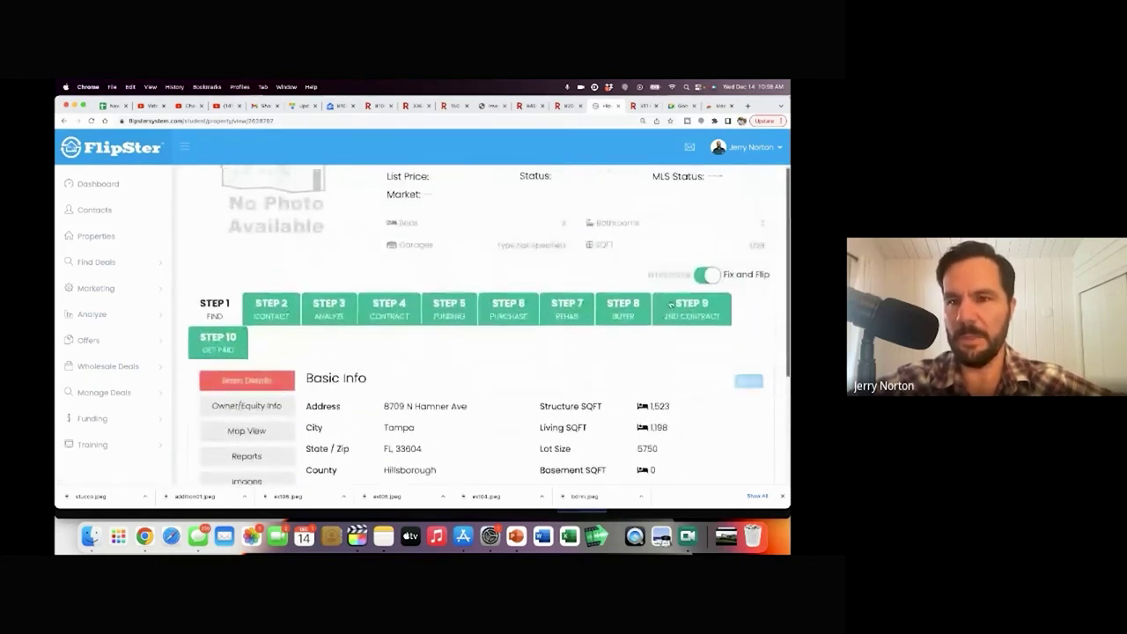
pyautogui.click(710, 276)
pyautogui.scroll(-3, 597, 352)
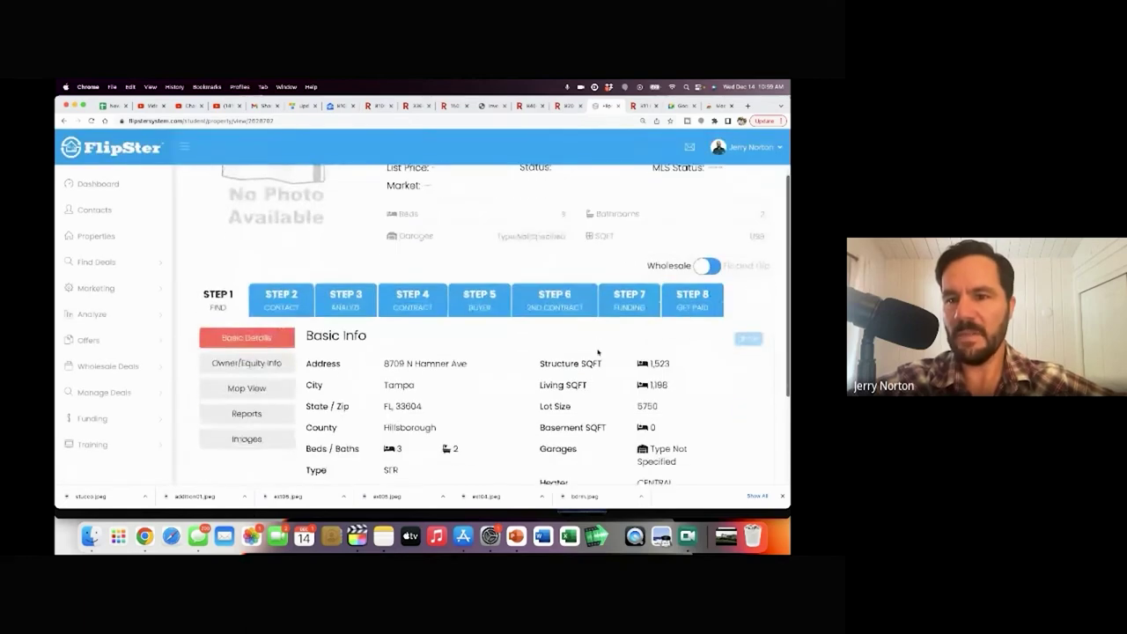
# Step: Go from Step 7 Funding to Step 8 Get Paid's Deal Profit Estimator
pyautogui.click(628, 264)
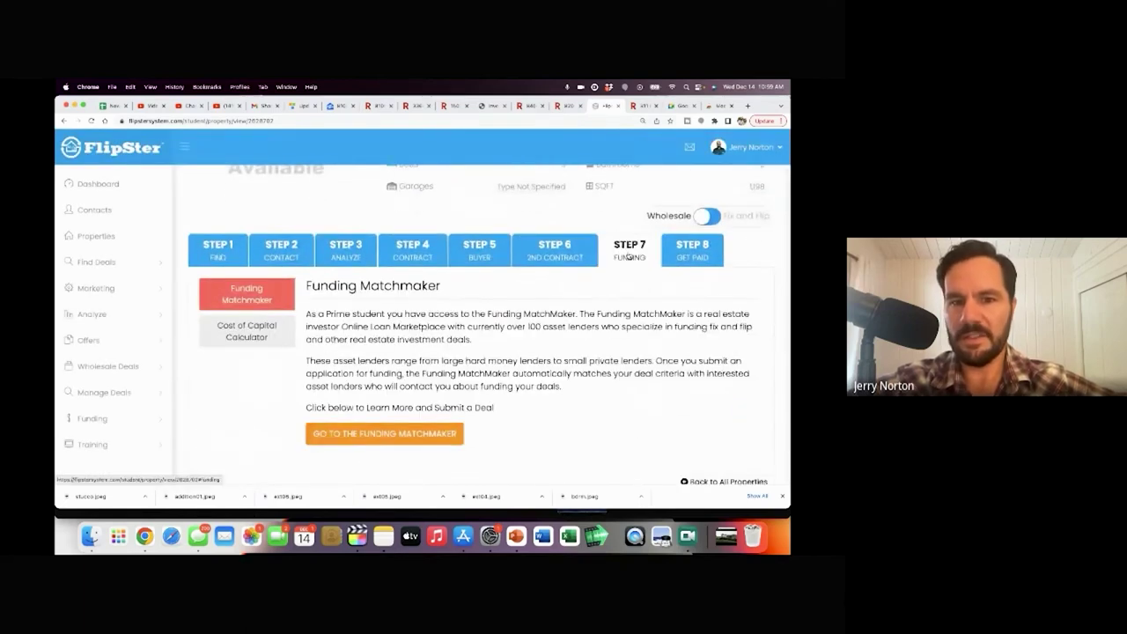
pyautogui.click(686, 257)
pyautogui.scroll(-3, 431, 378)
pyautogui.scroll(5, 432, 378)
pyautogui.scroll(2, 431, 378)
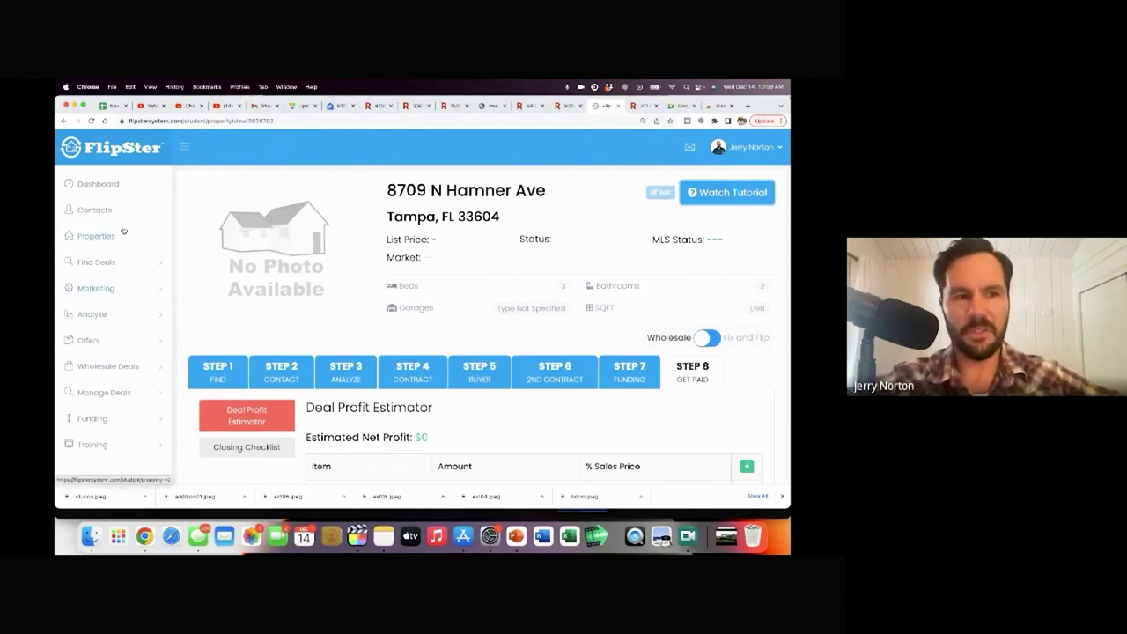
# Step: Expand Marketing, Manage Deals and Training in the sidebar, then choose Training > Resources
pyautogui.click(111, 289)
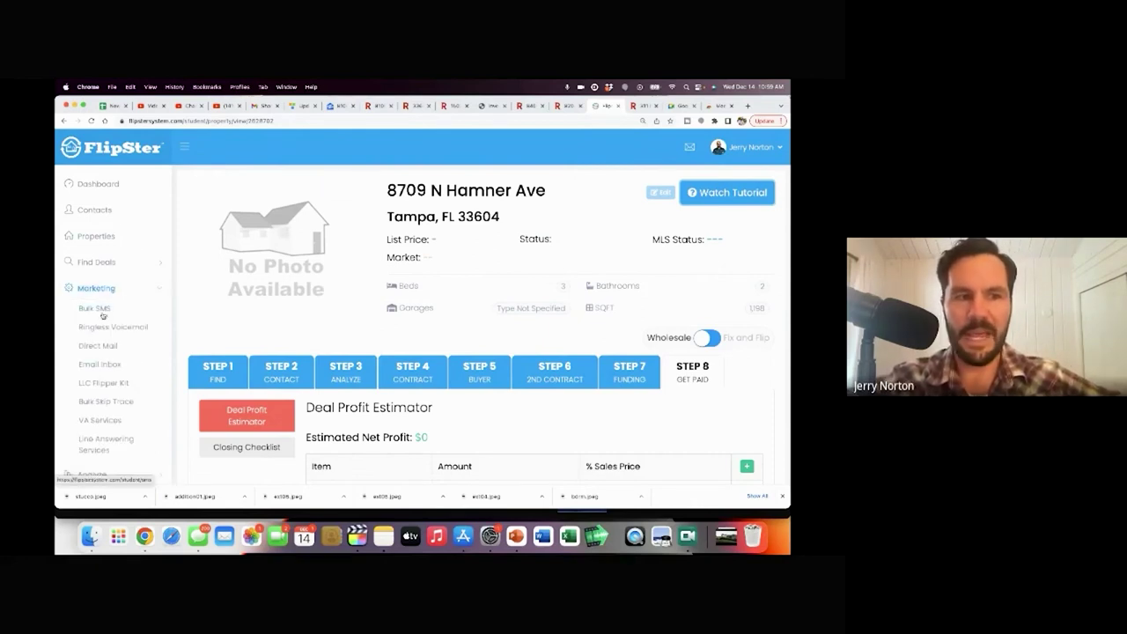
pyautogui.scroll(-3, 98, 402)
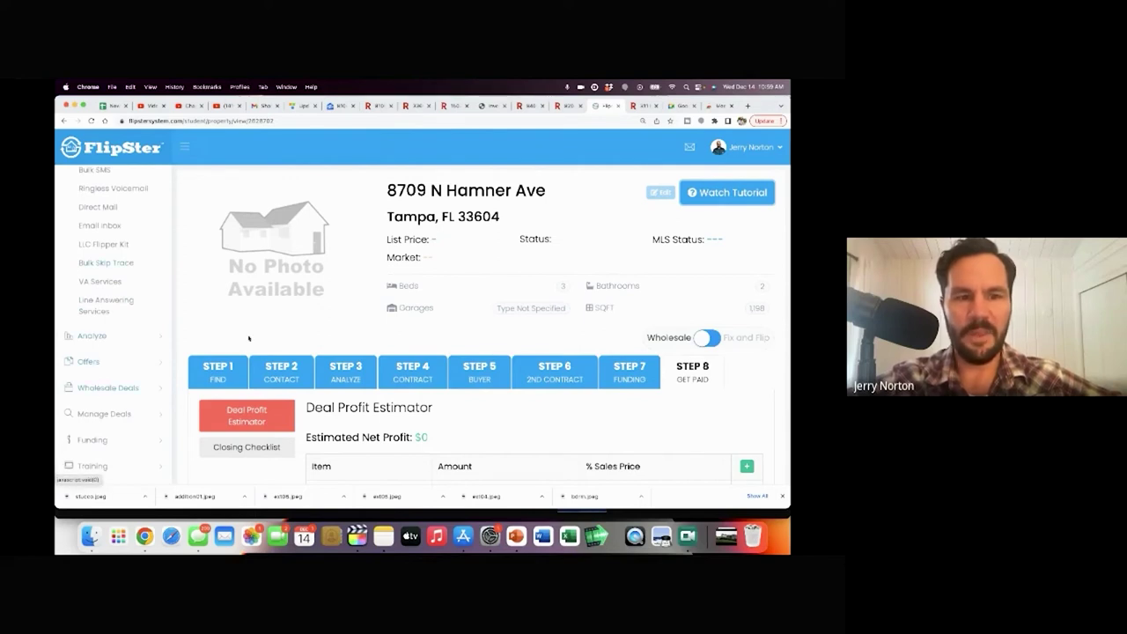
pyautogui.click(110, 417)
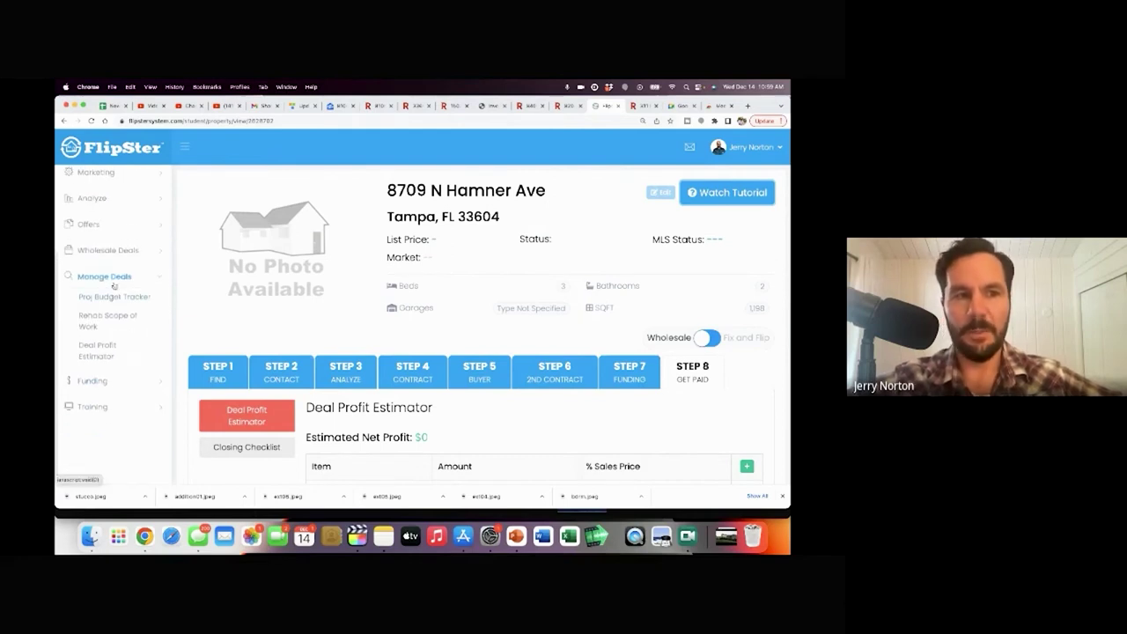
pyautogui.scroll(2, 97, 394)
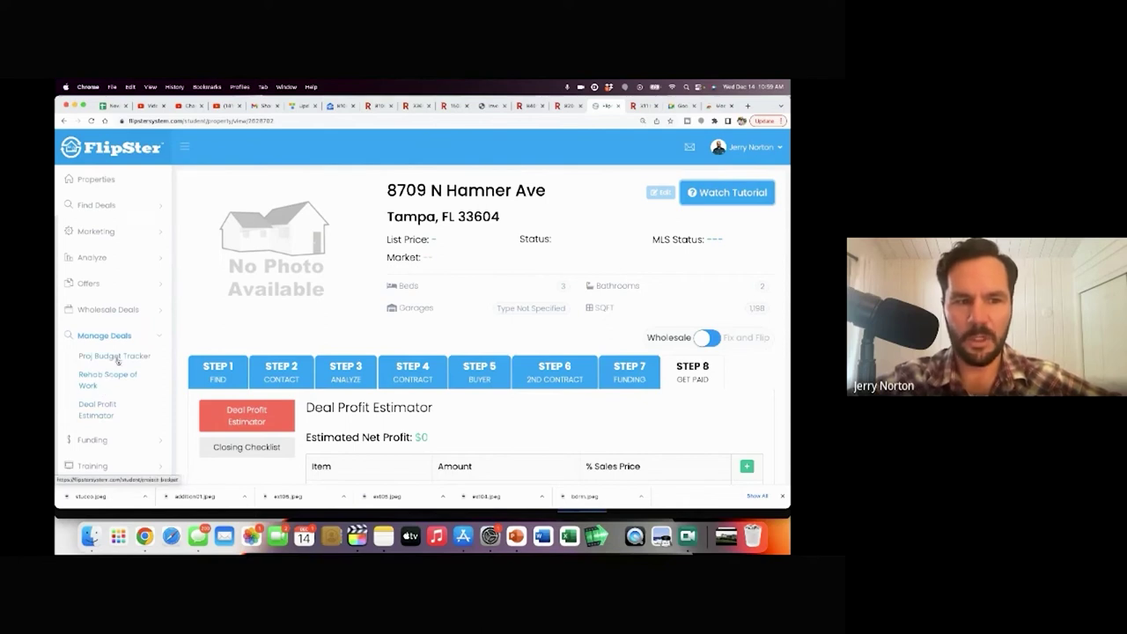
pyautogui.click(92, 465)
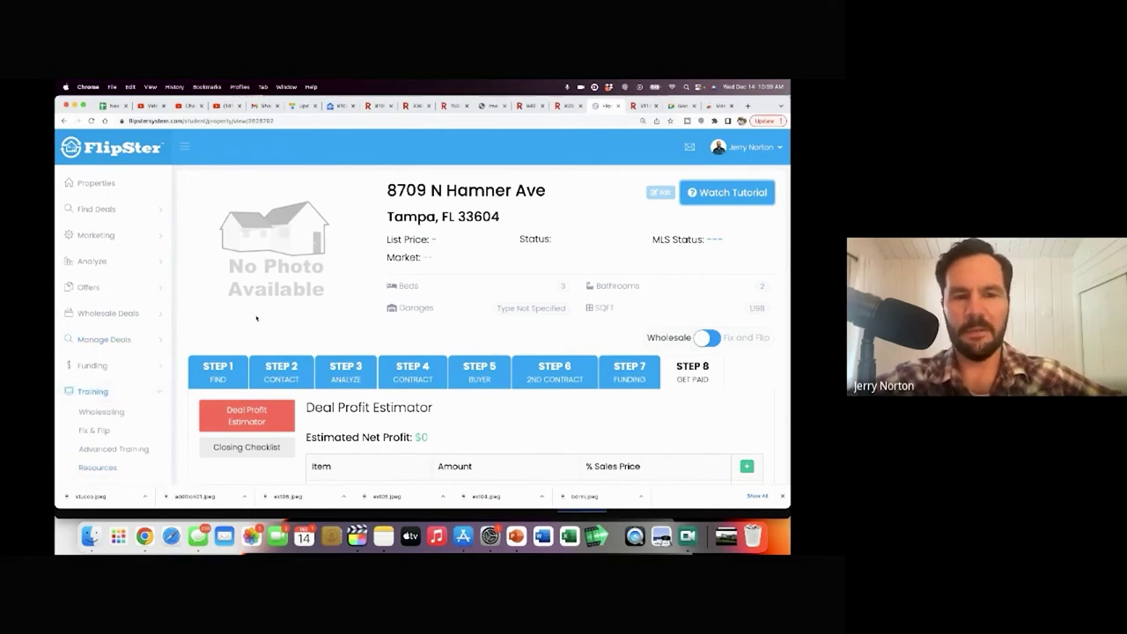
pyautogui.scroll(-10, 256, 318)
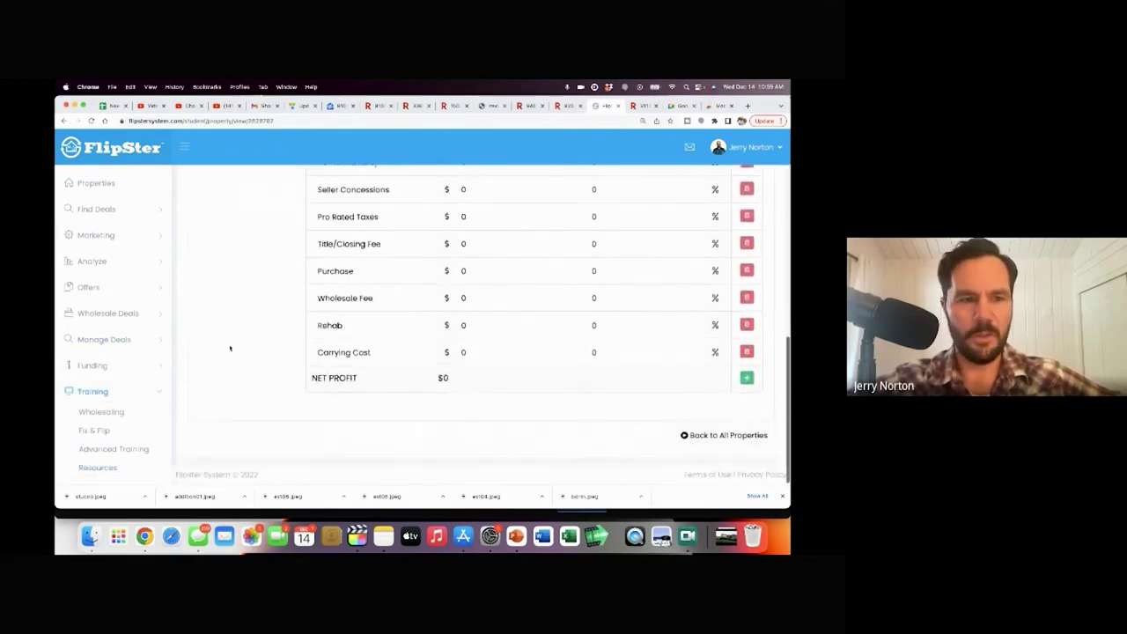
pyautogui.click(99, 468)
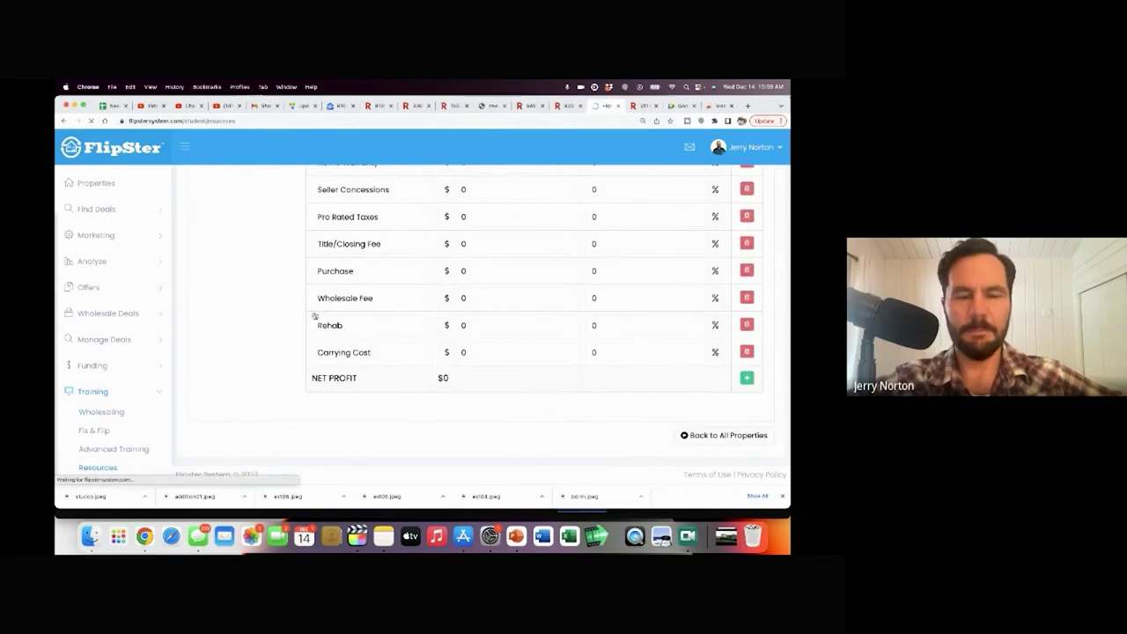
# Step: Scroll through the Resources download cards and back up, then return to the Dashboard
pyautogui.scroll(-5, 367, 331)
pyautogui.scroll(-6, 367, 333)
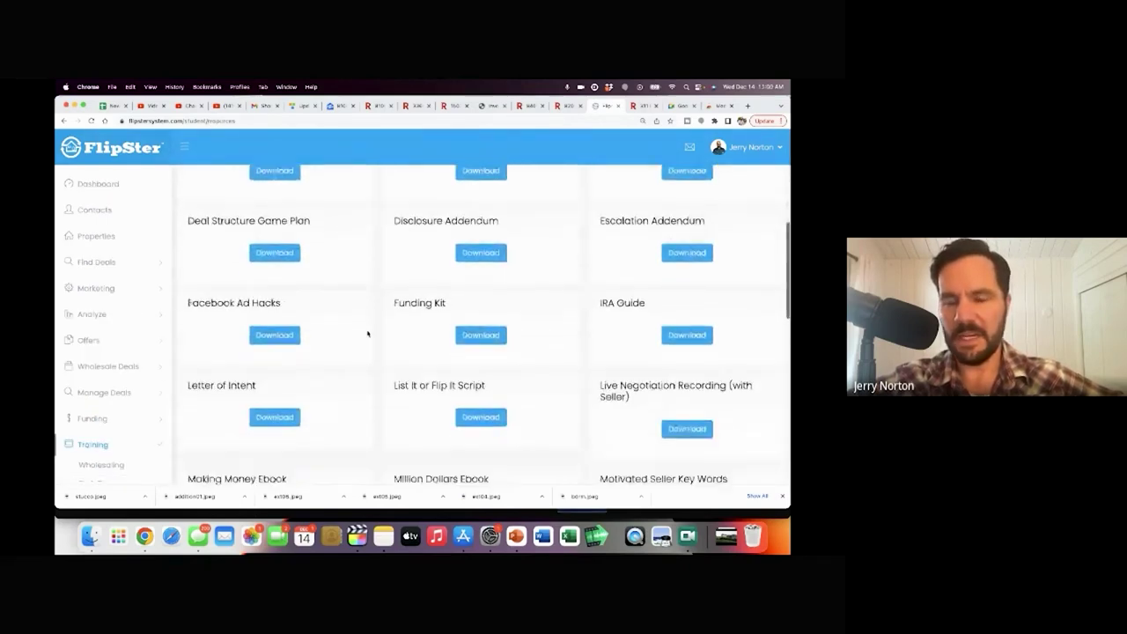
pyautogui.scroll(-5, 367, 333)
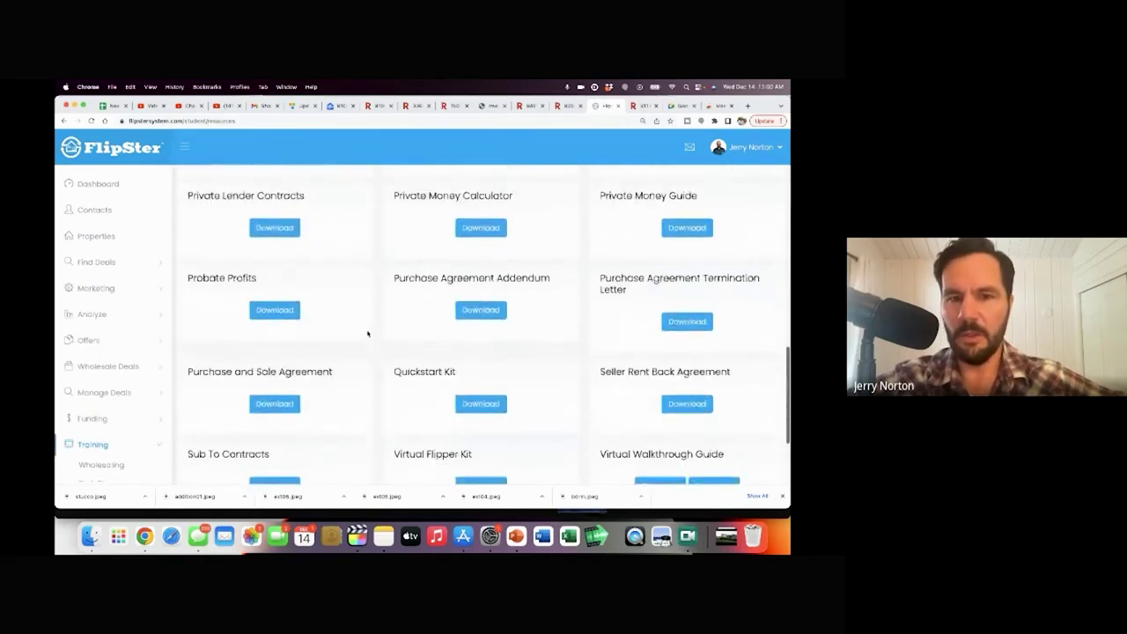
pyautogui.scroll(4, 367, 333)
pyautogui.scroll(7, 367, 333)
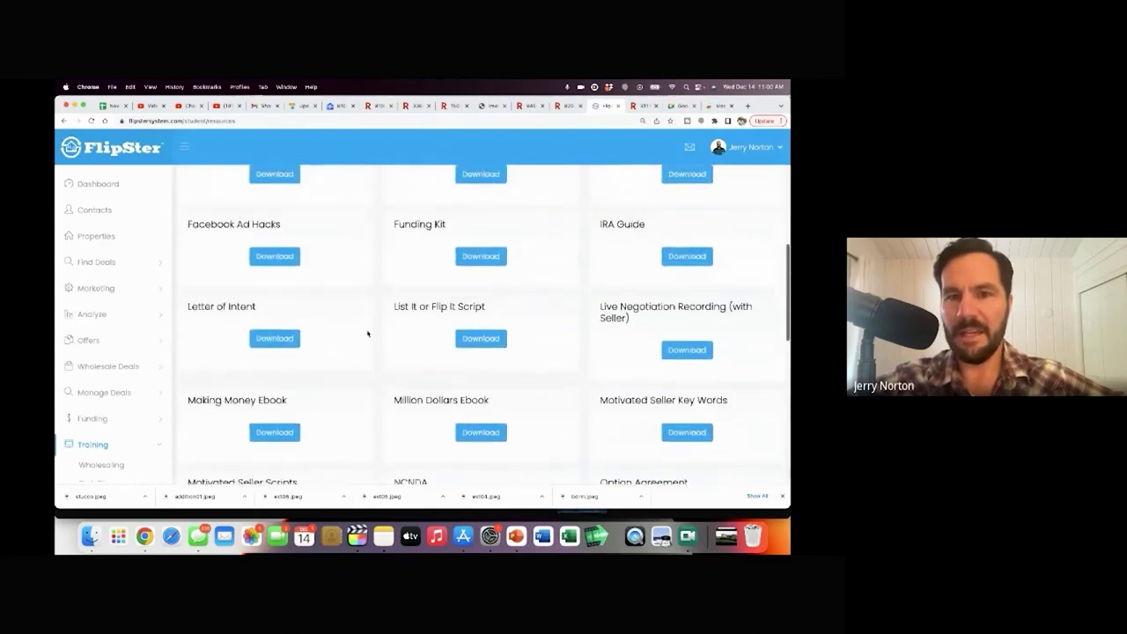
pyautogui.scroll(3, 367, 333)
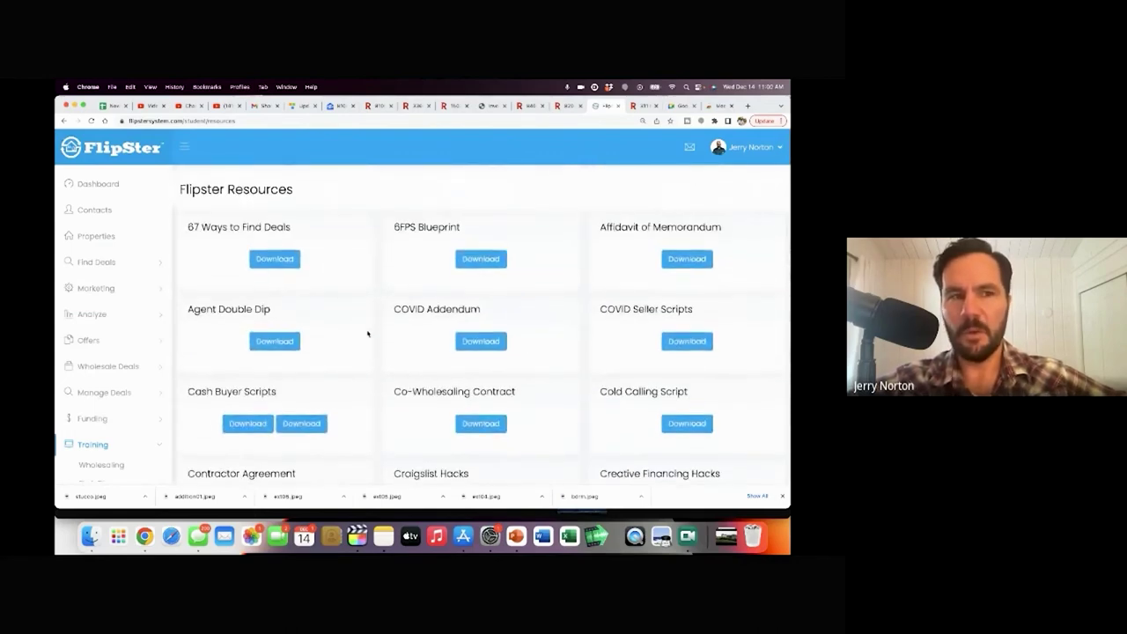
pyautogui.click(107, 186)
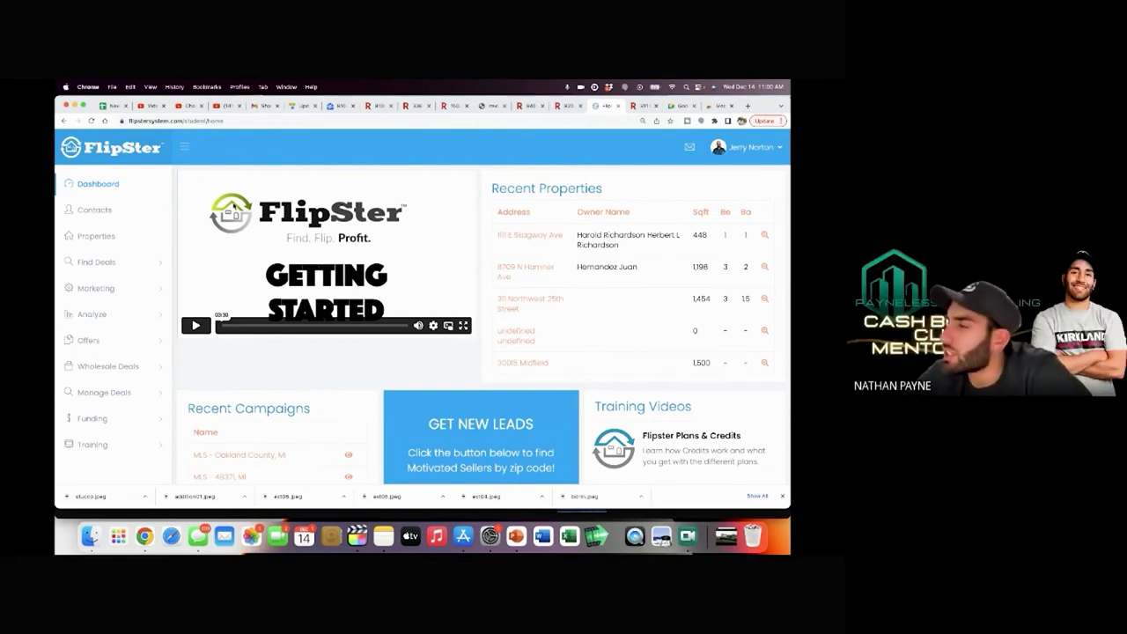
# Step: Open Find Deals > Lead Finder and dismiss the Attention notice with OK
pyautogui.click(103, 264)
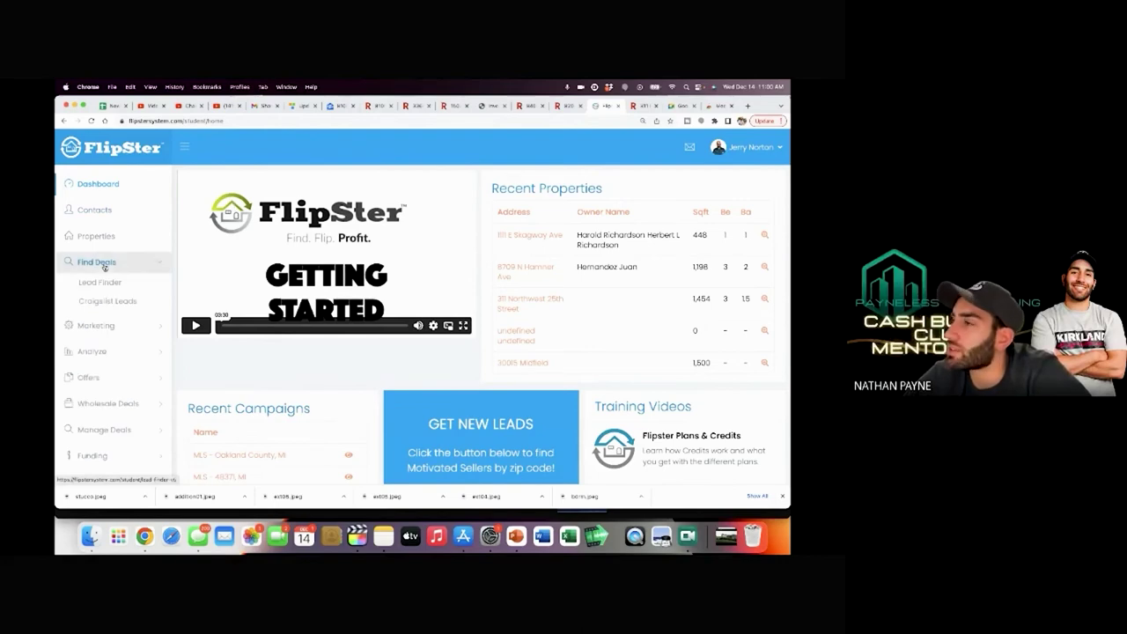
pyautogui.click(100, 284)
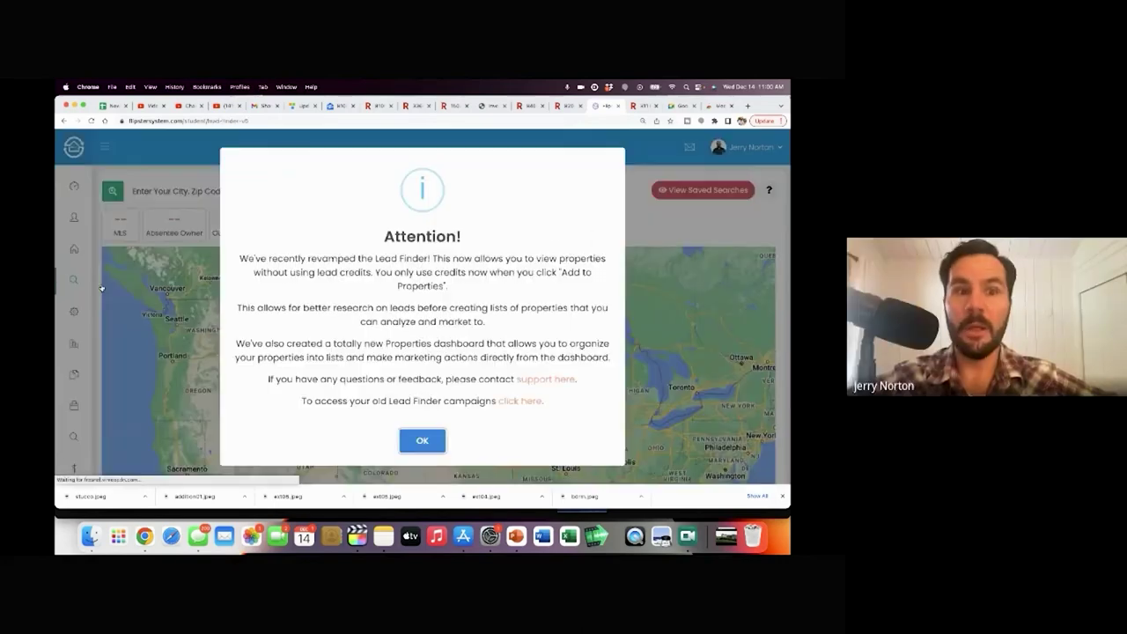
pyautogui.click(413, 440)
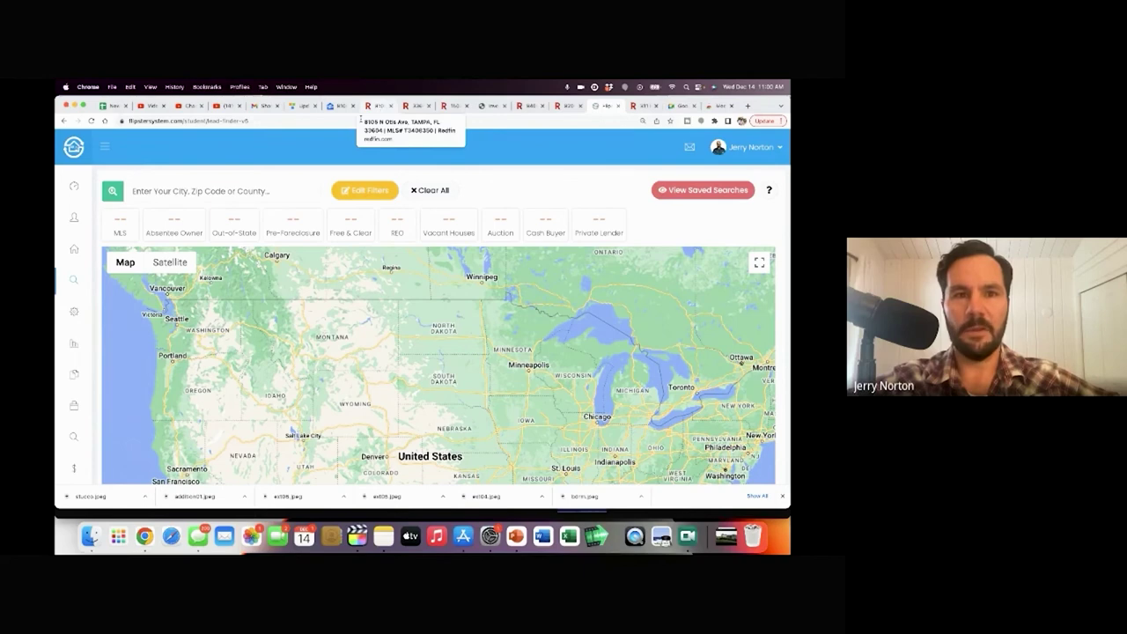
# Step: Search Lead Finder for 33604 and scroll through the Tampa results
pyautogui.click(243, 191)
pyautogui.write('33604')
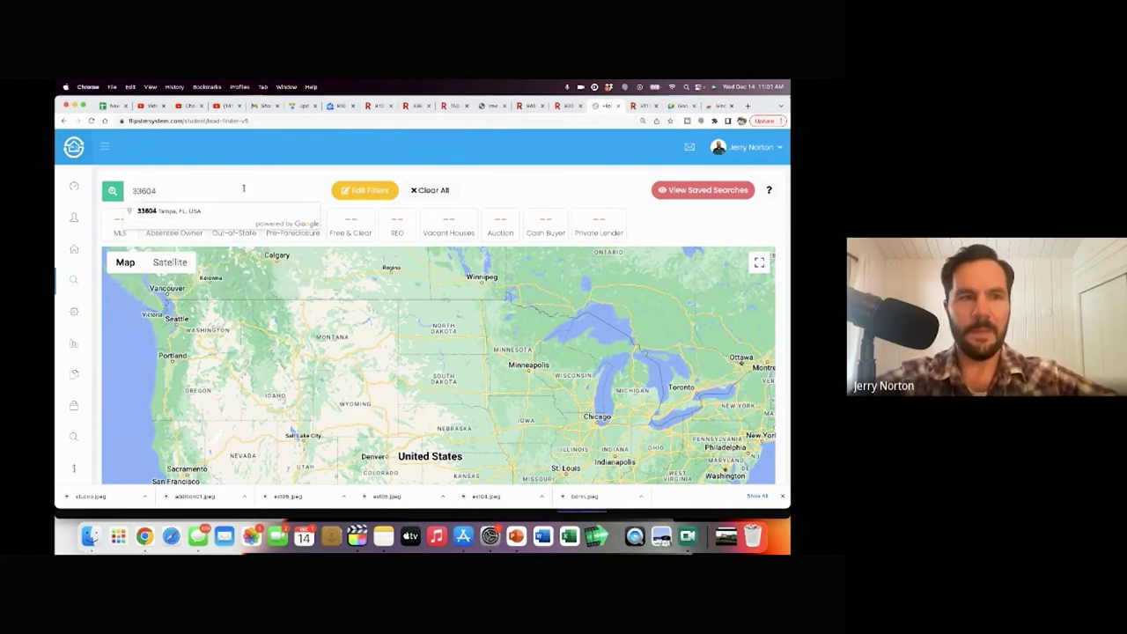
pyautogui.press('Return')
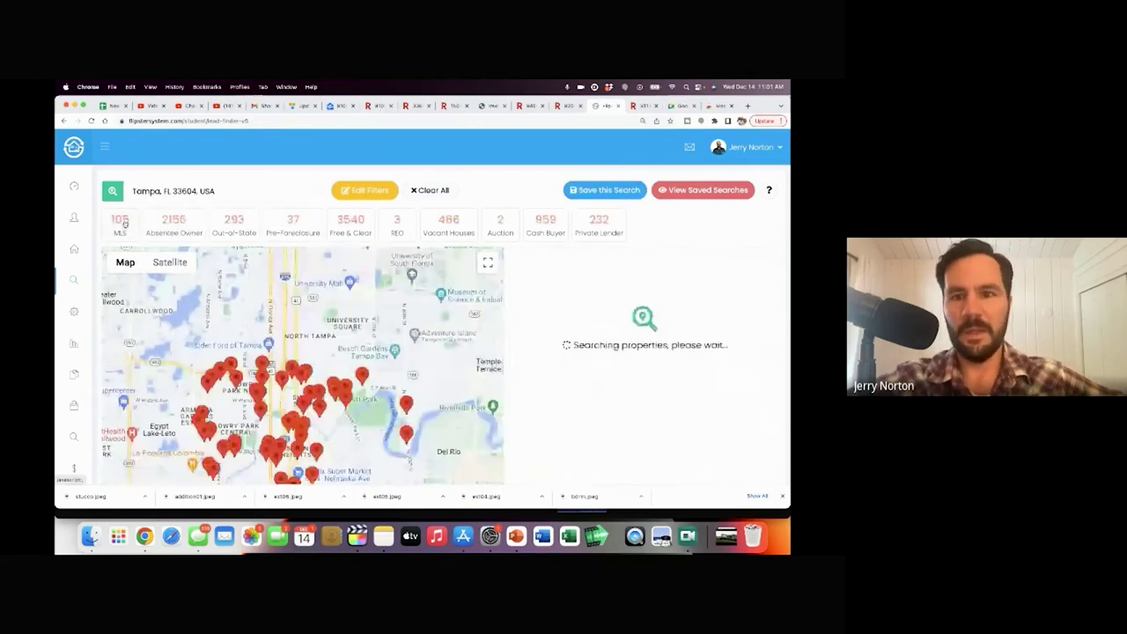
pyautogui.scroll(-1, 586, 325)
pyautogui.scroll(1, 594, 335)
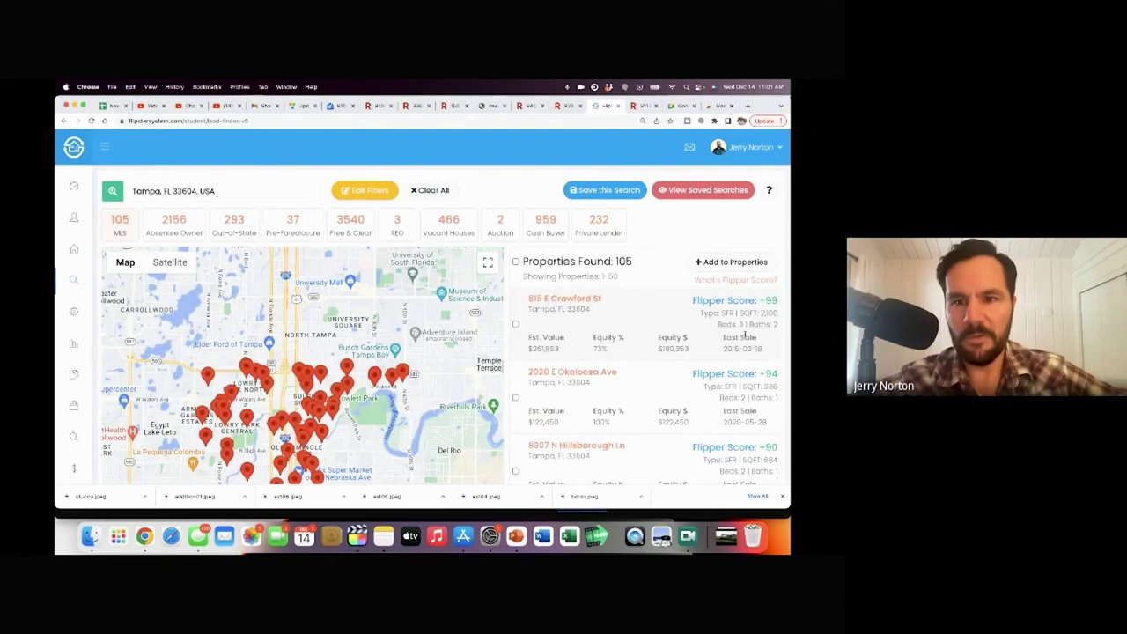
pyautogui.scroll(-3, 712, 356)
pyautogui.scroll(-6, 712, 356)
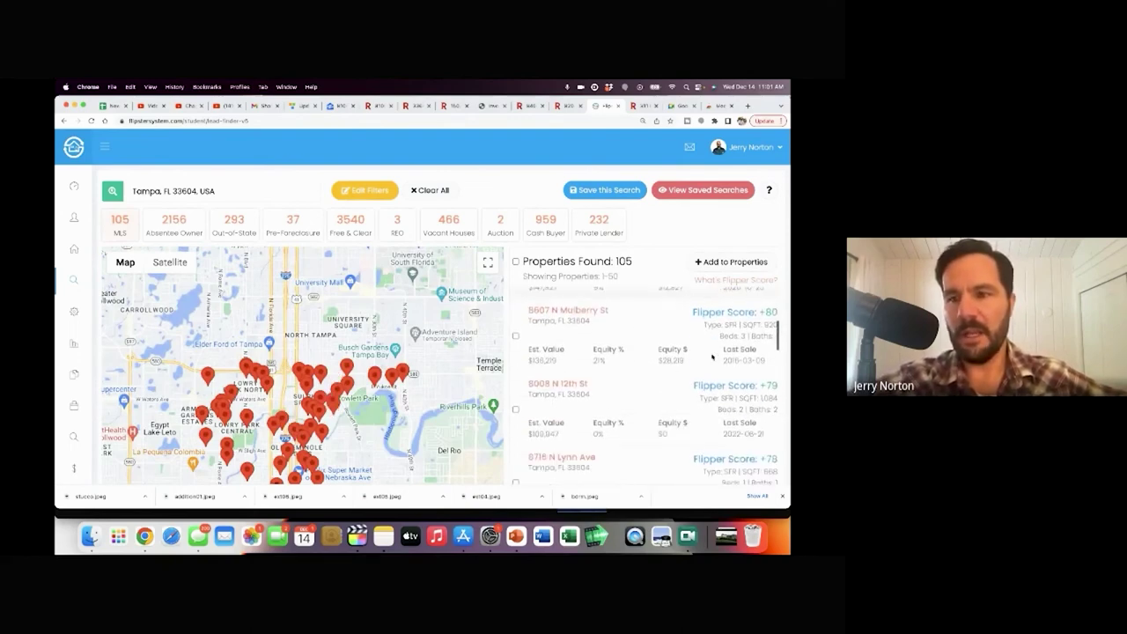
pyautogui.scroll(-6, 713, 356)
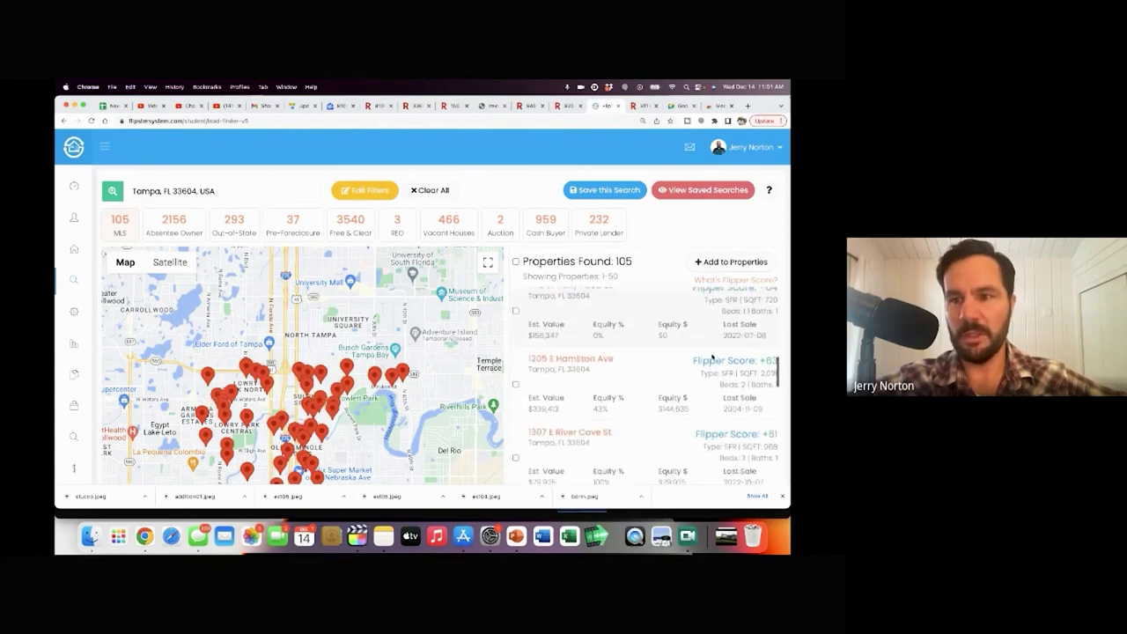
pyautogui.scroll(15, 713, 356)
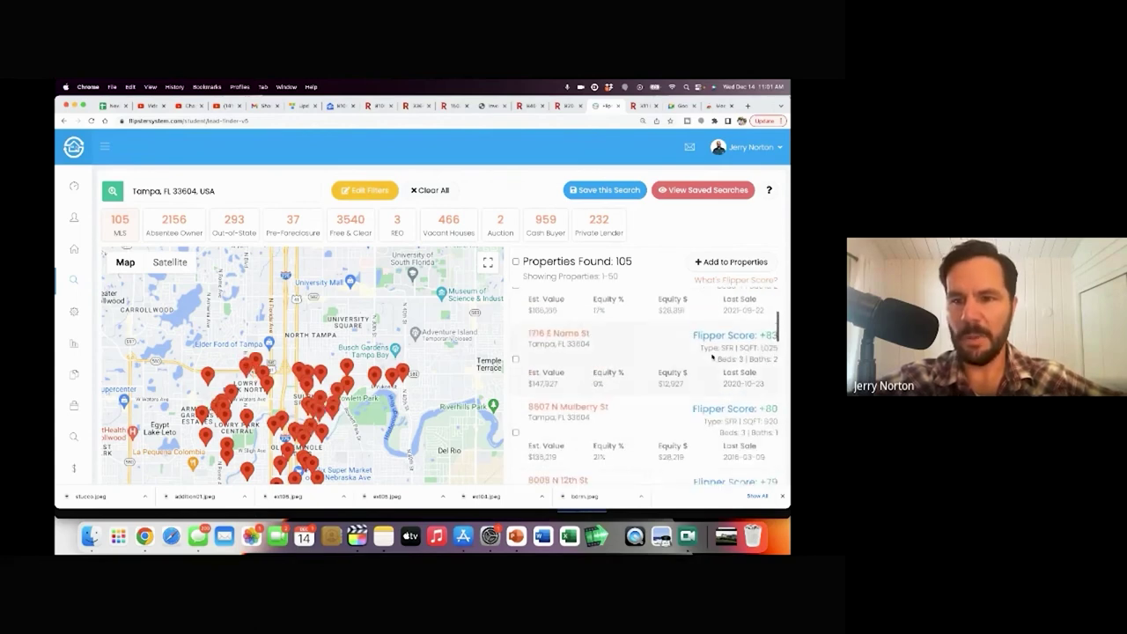
pyautogui.scroll(2, 711, 354)
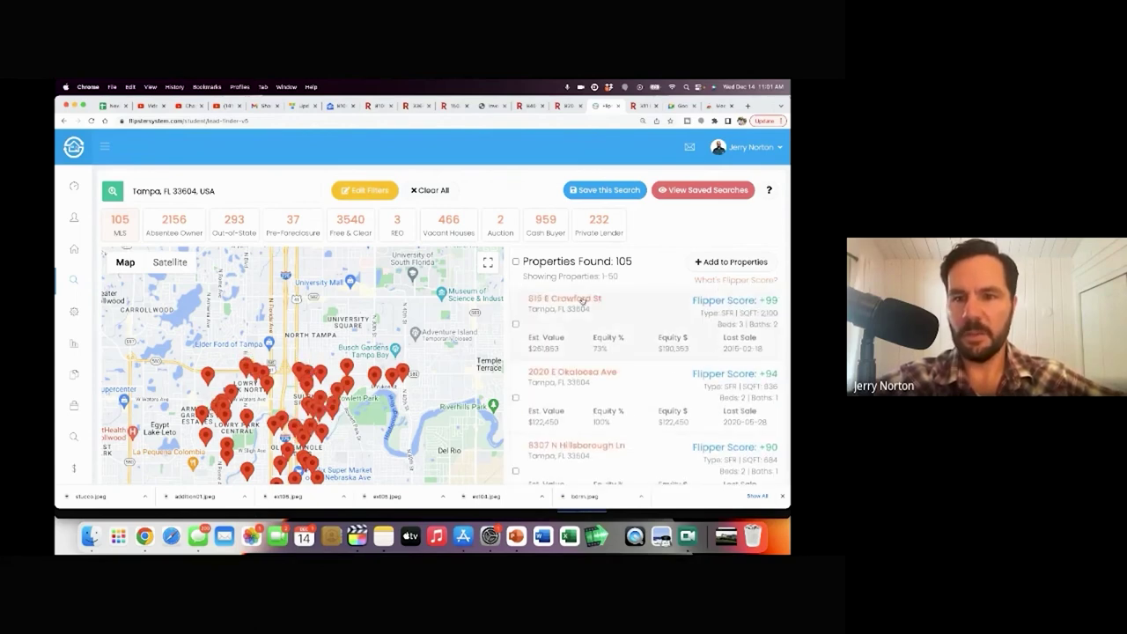
# Step: Open 815 E Crawford St's details and check its Redfin listing
pyautogui.click(581, 302)
pyautogui.click(669, 260)
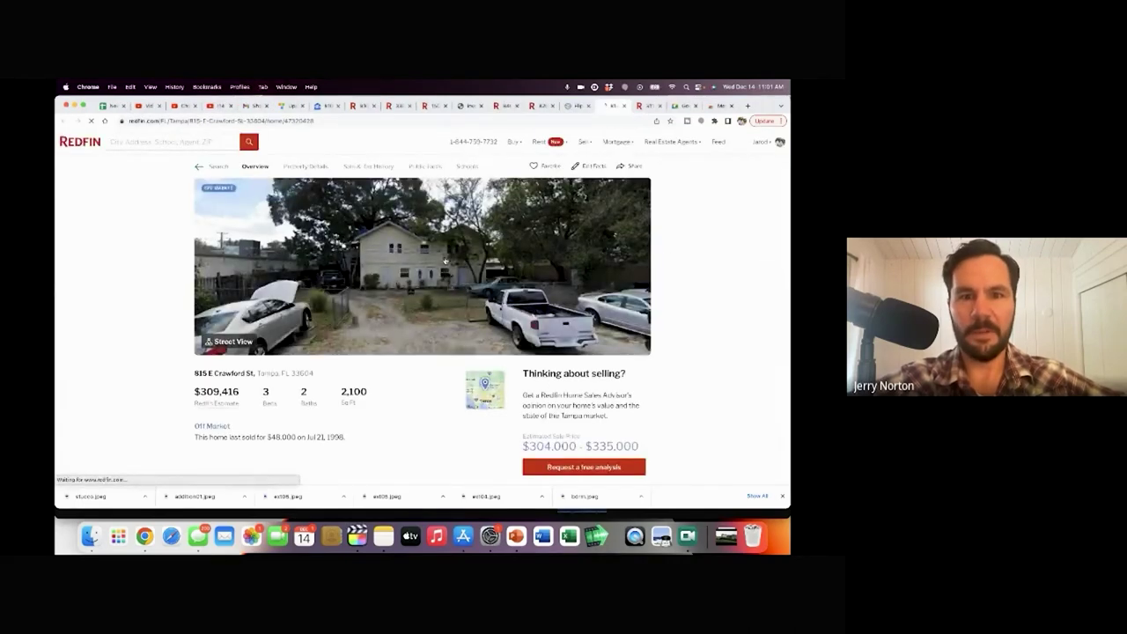
pyautogui.click(624, 105)
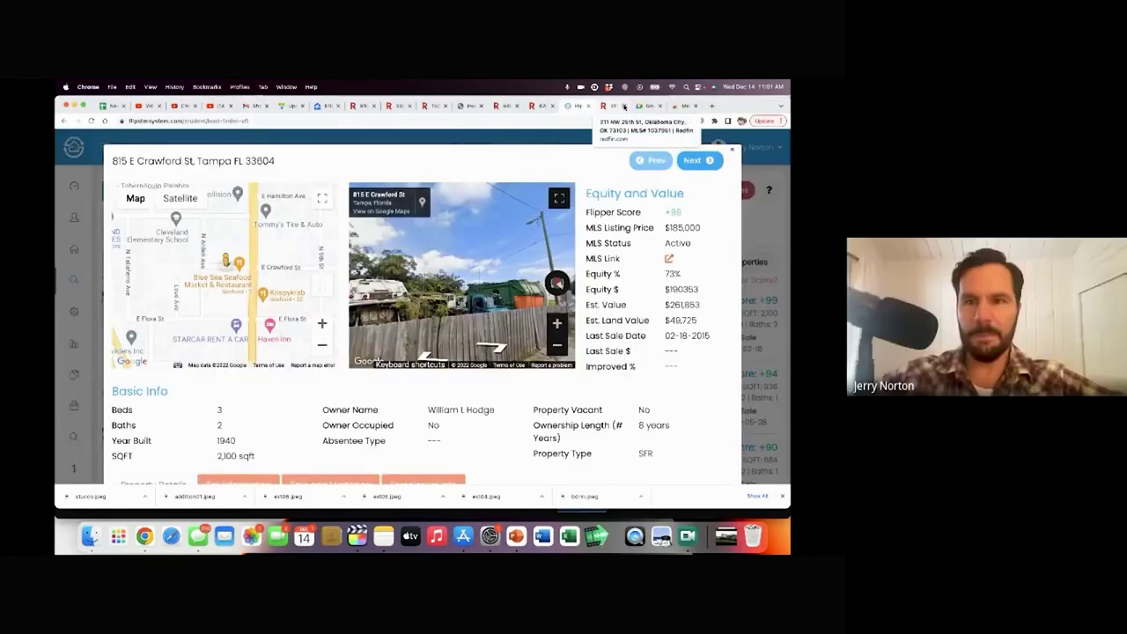
pyautogui.click(733, 149)
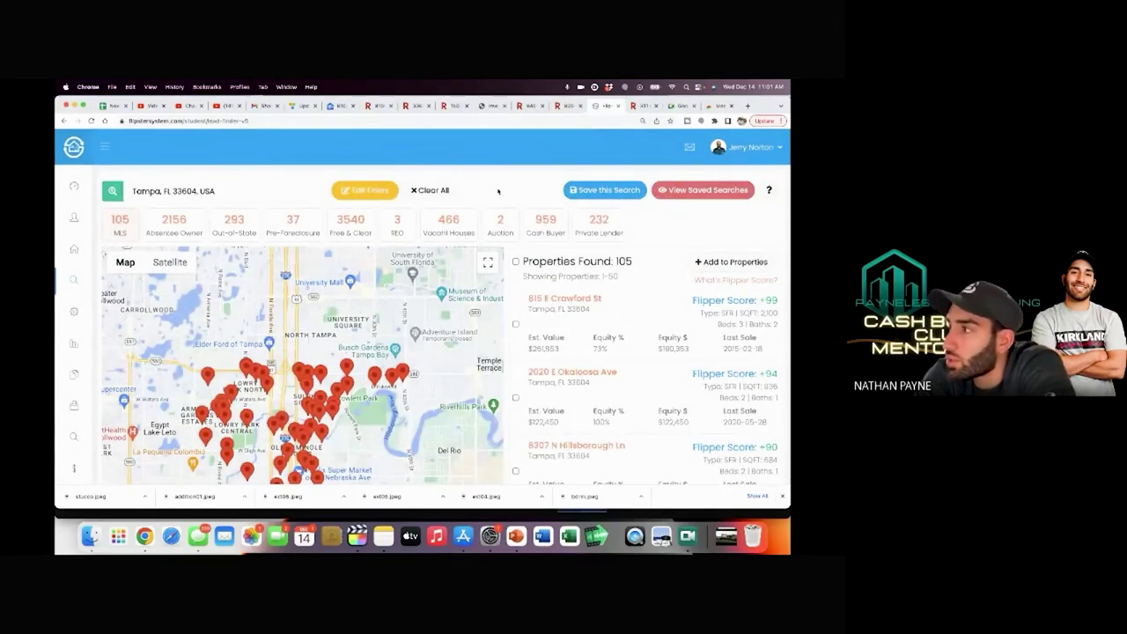
pyautogui.scroll(-5, 497, 191)
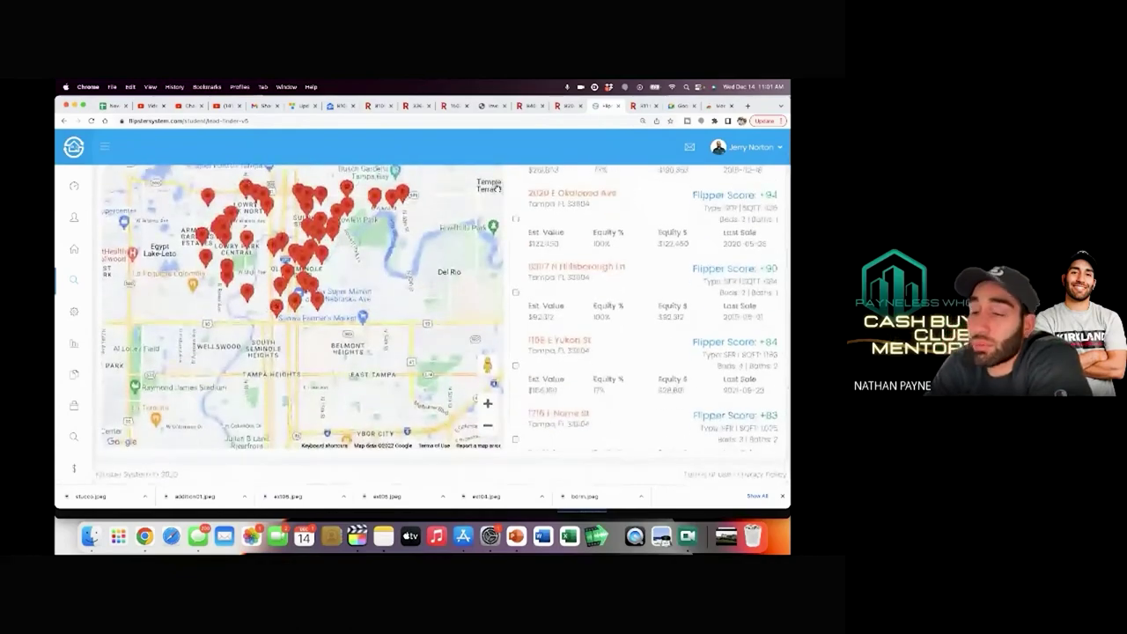
pyautogui.scroll(5, 497, 187)
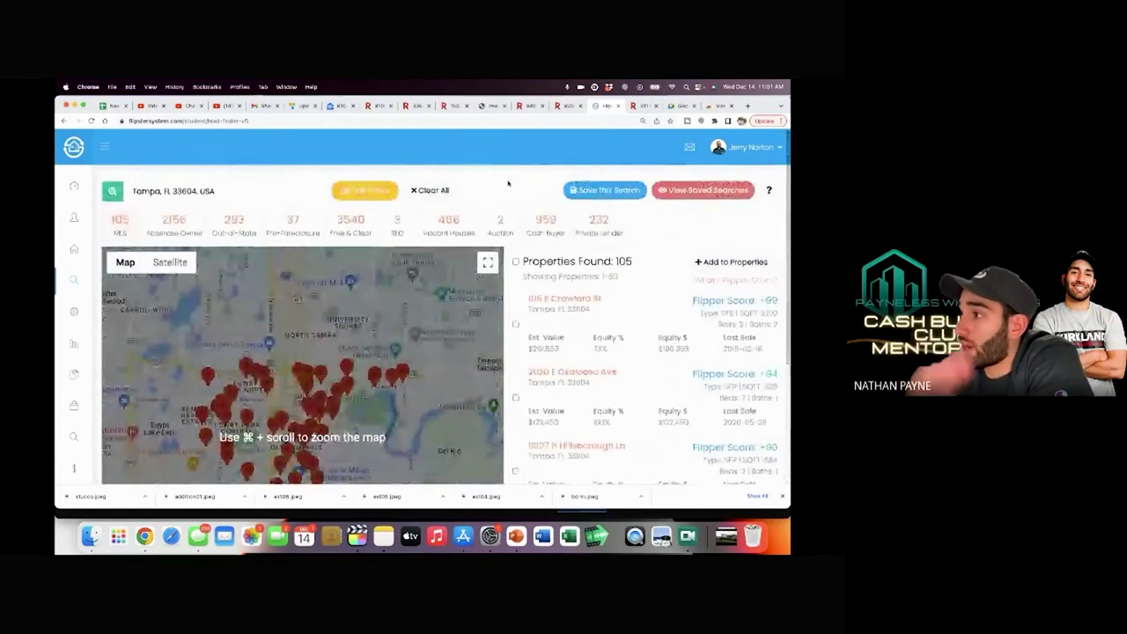
pyautogui.hotkey('ctrl', 'Up')
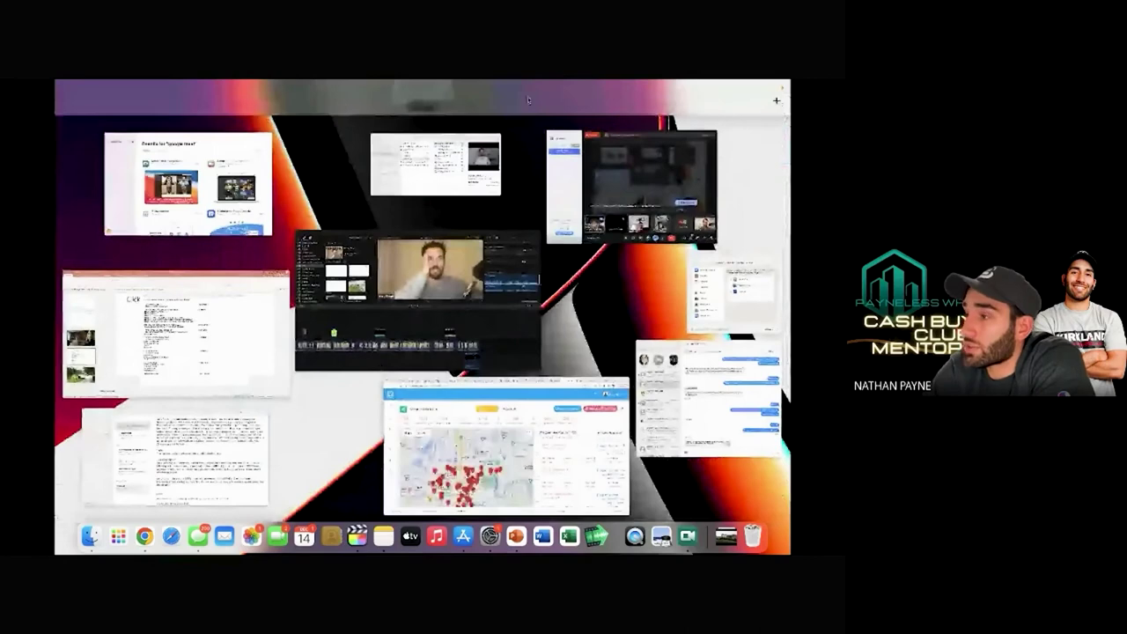
pyautogui.click(545, 195)
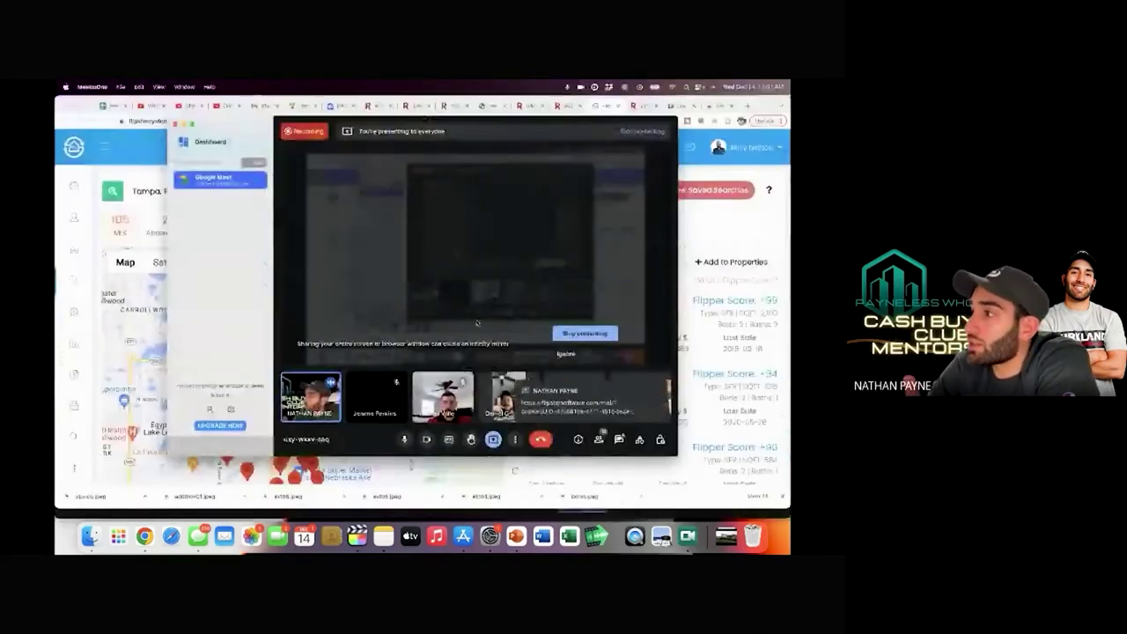